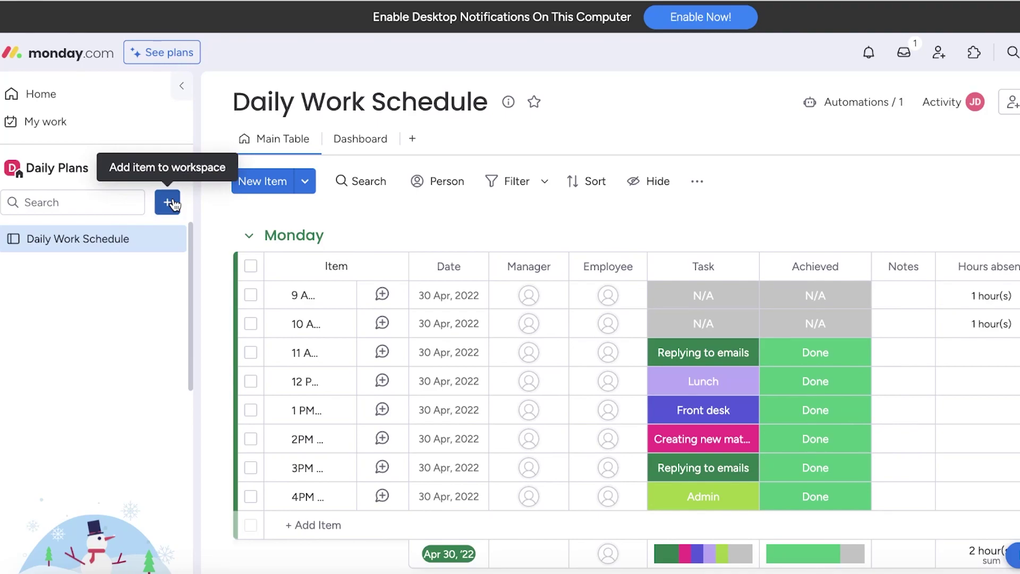
- Add a board to Daily Plans from the Meeting Agenda template, found by searching 'agen'
{"action": "left_click", "coordinate": [169, 202]}
{"action": "left_click", "coordinate": [246, 287]}
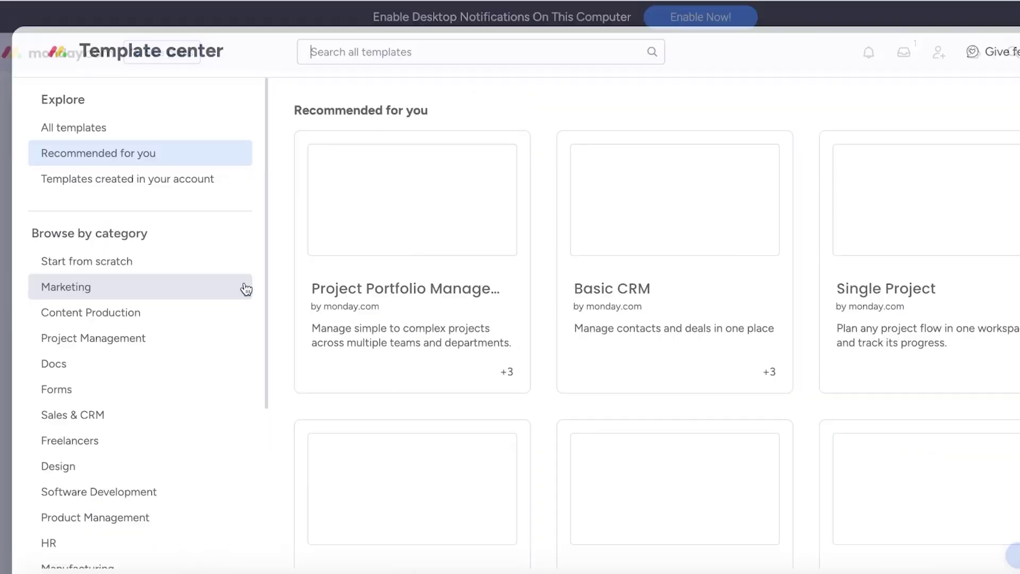
{"action": "type", "text": "agen"}
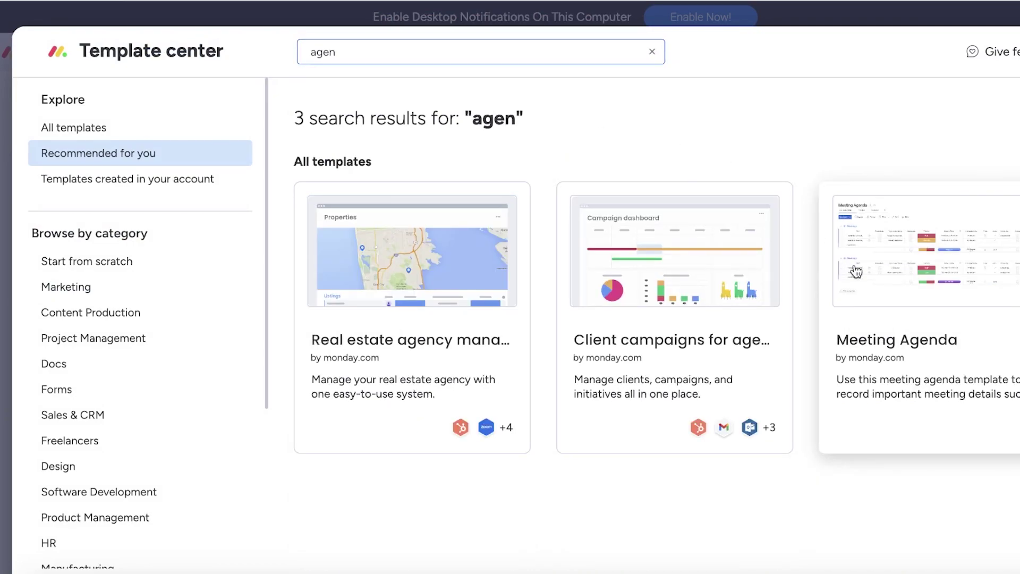
{"action": "left_click", "coordinate": [903, 265]}
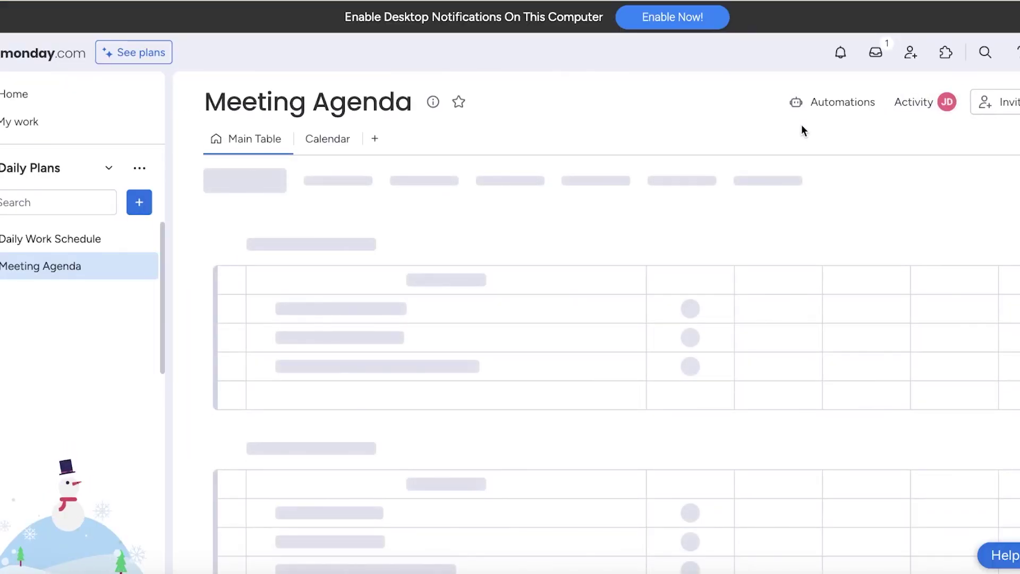
- Create boards from the Work Calendar template, found by searching 'work' in the template gallery
{"action": "left_click", "coordinate": [139, 202]}
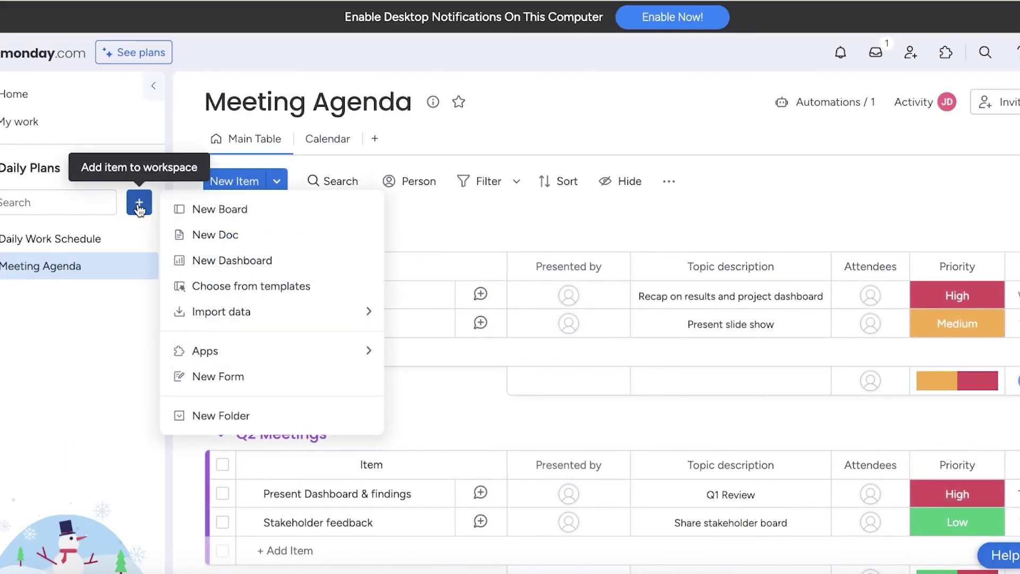
{"action": "mouse_move", "coordinate": [211, 350]}
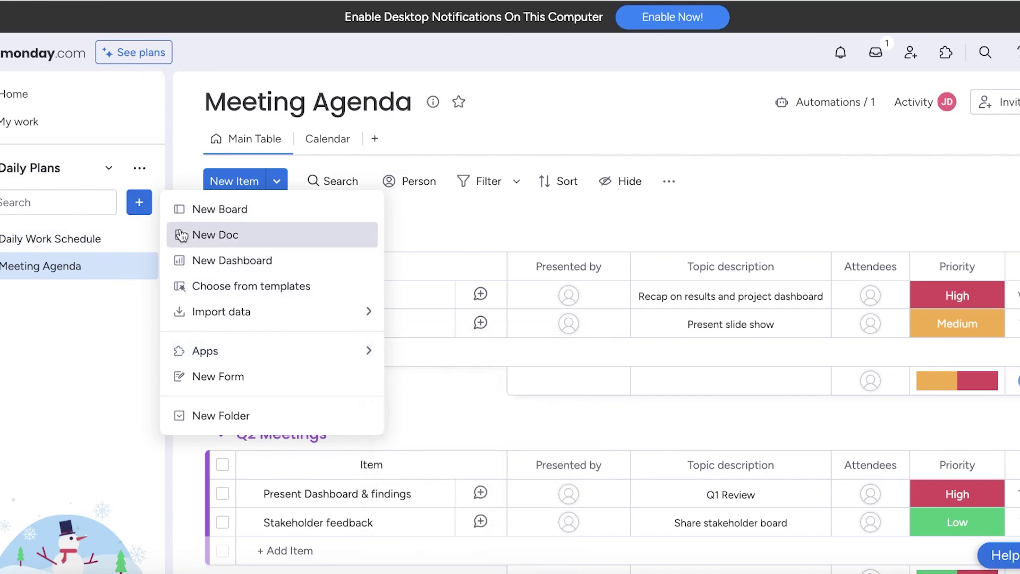
{"action": "left_click", "coordinate": [201, 286]}
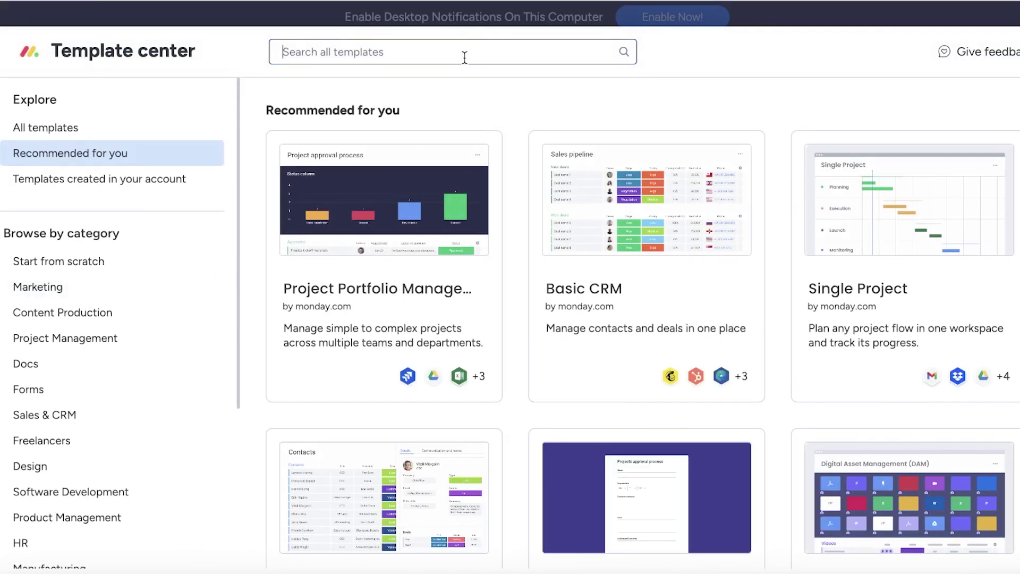
{"action": "type", "text": "work"}
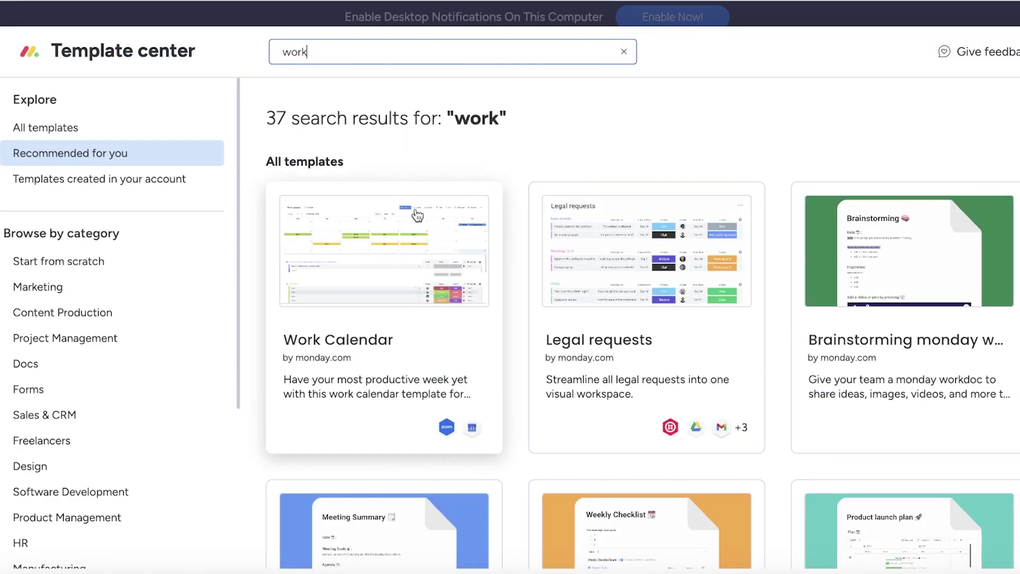
{"action": "left_click", "coordinate": [411, 228]}
{"action": "left_click", "coordinate": [978, 145]}
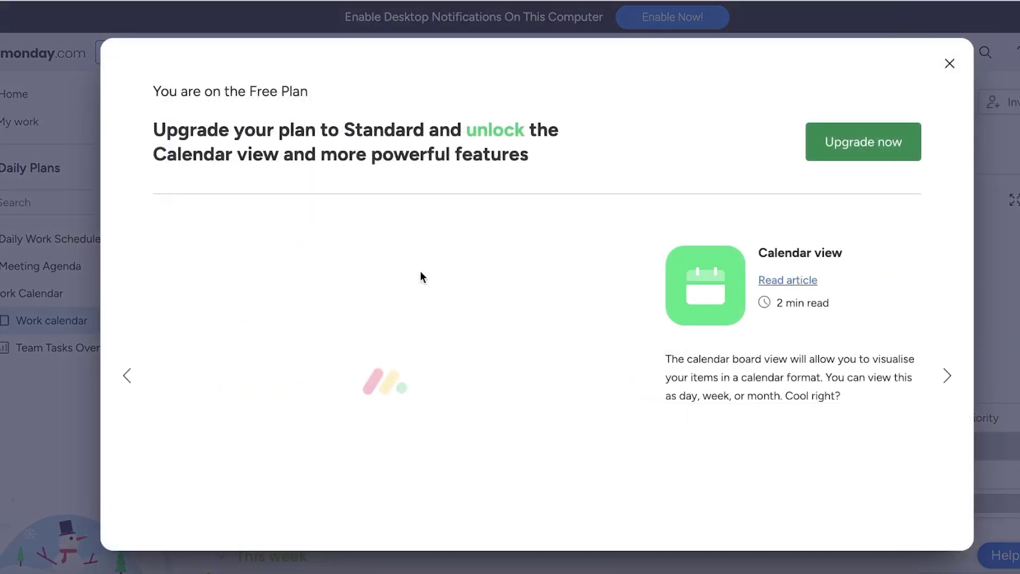
- Dismiss the upgrade prompt and switch to the Meeting Agenda board to review its Q1 and Q2 groups
{"action": "left_click", "coordinate": [950, 64]}
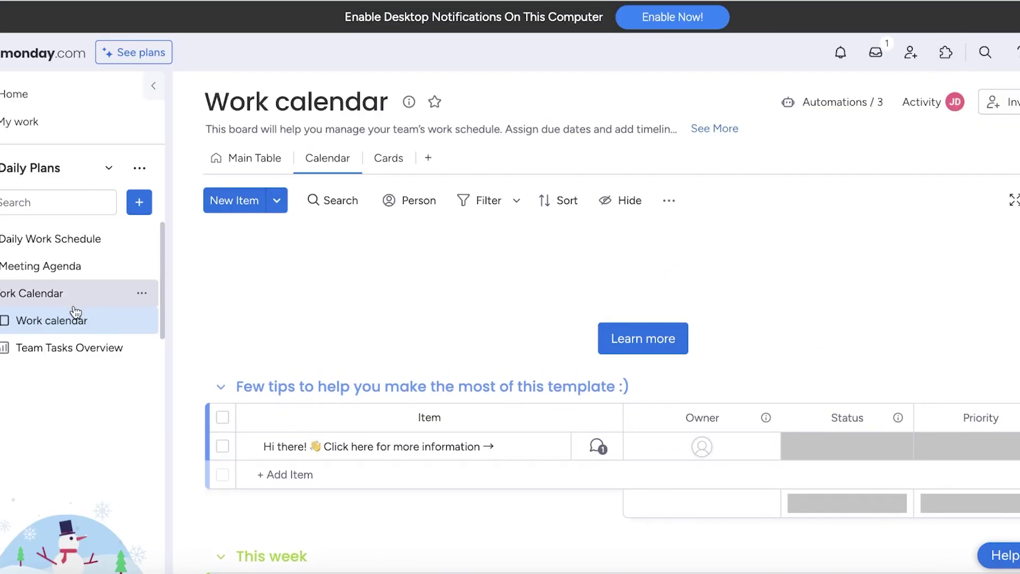
{"action": "left_click", "coordinate": [34, 240]}
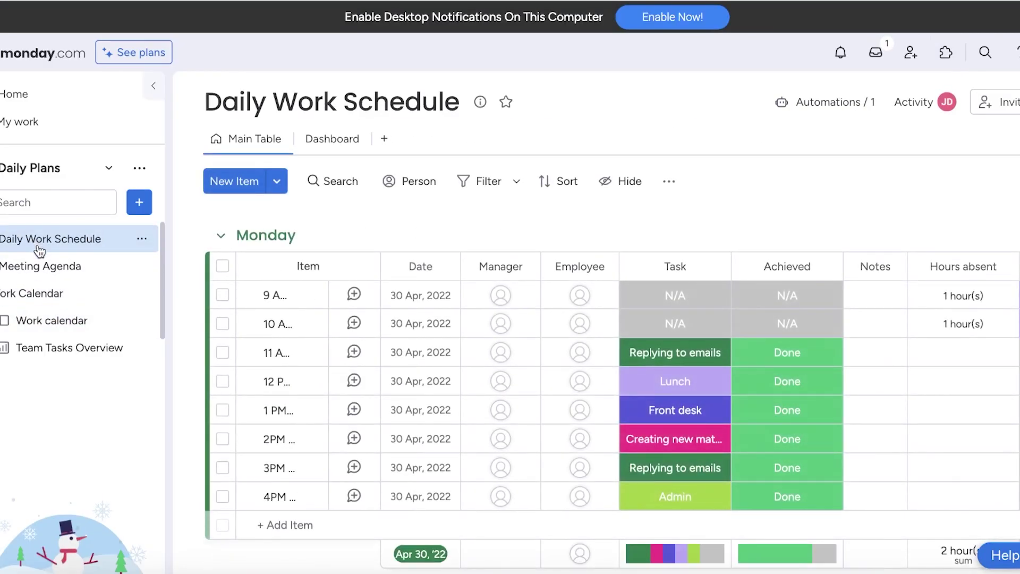
{"action": "left_click", "coordinate": [37, 266]}
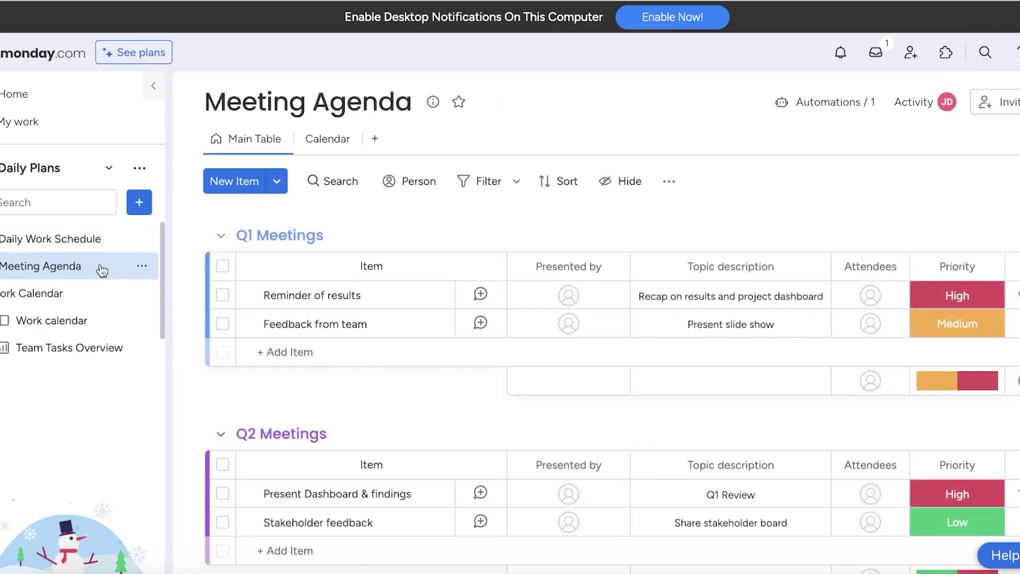
{"action": "scroll", "coordinate": [405, 238], "scroll_direction": "down", "scroll_amount": 3}
{"action": "scroll", "coordinate": [410, 269], "scroll_direction": "up", "scroll_amount": 3}
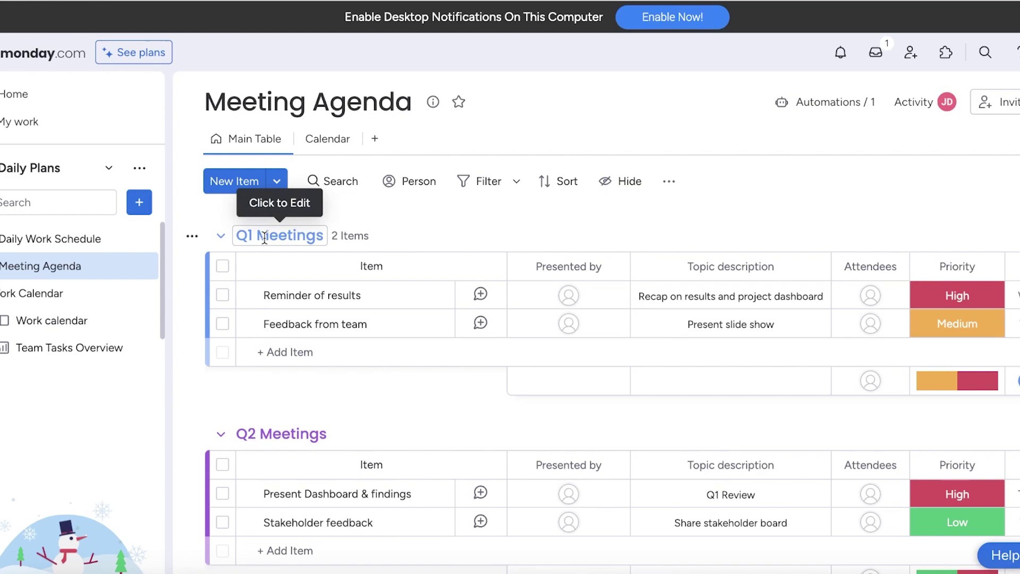
{"action": "scroll", "coordinate": [264, 237], "scroll_direction": "down", "scroll_amount": 3}
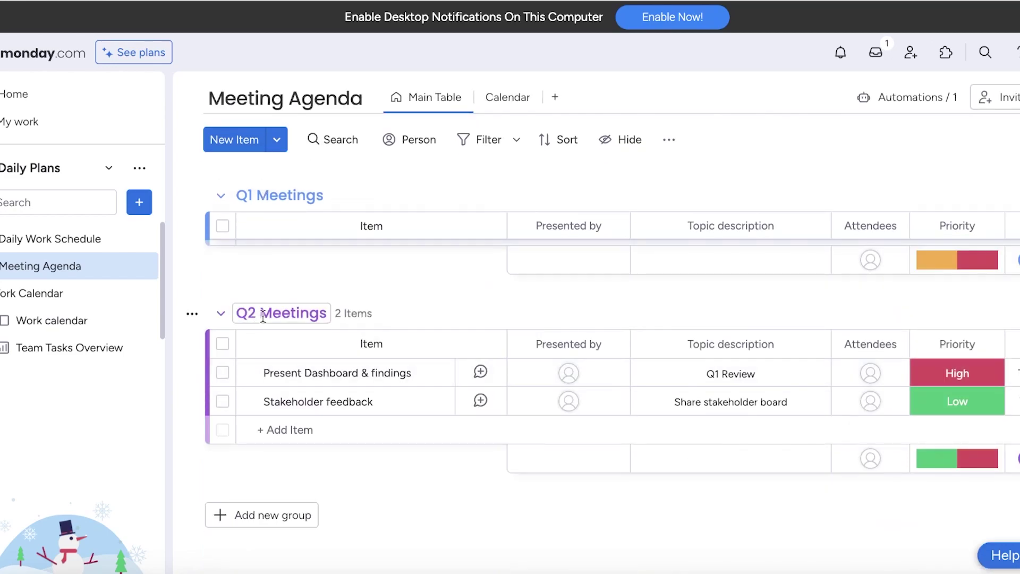
{"action": "scroll", "coordinate": [264, 323], "scroll_direction": "up", "scroll_amount": 3}
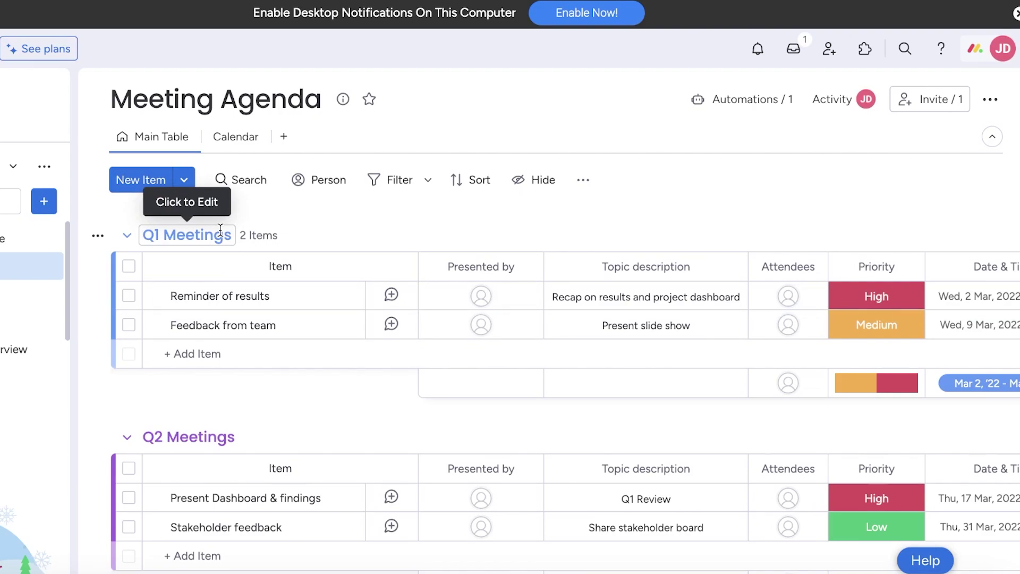
- Rename the Q1 Meetings group to November and Q2 Meetings to December
{"action": "left_click", "coordinate": [220, 230]}
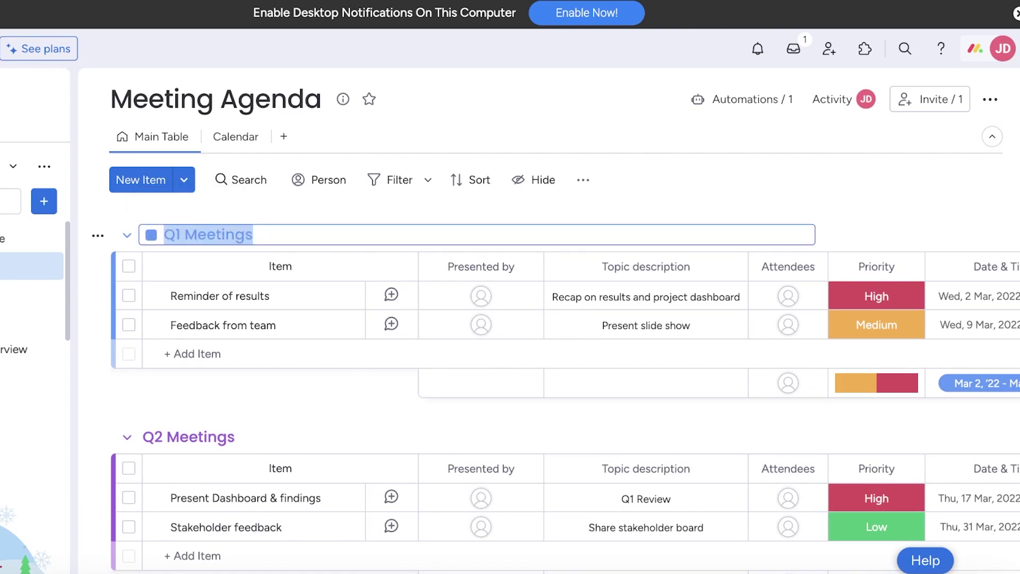
{"action": "type", "text": "November"}
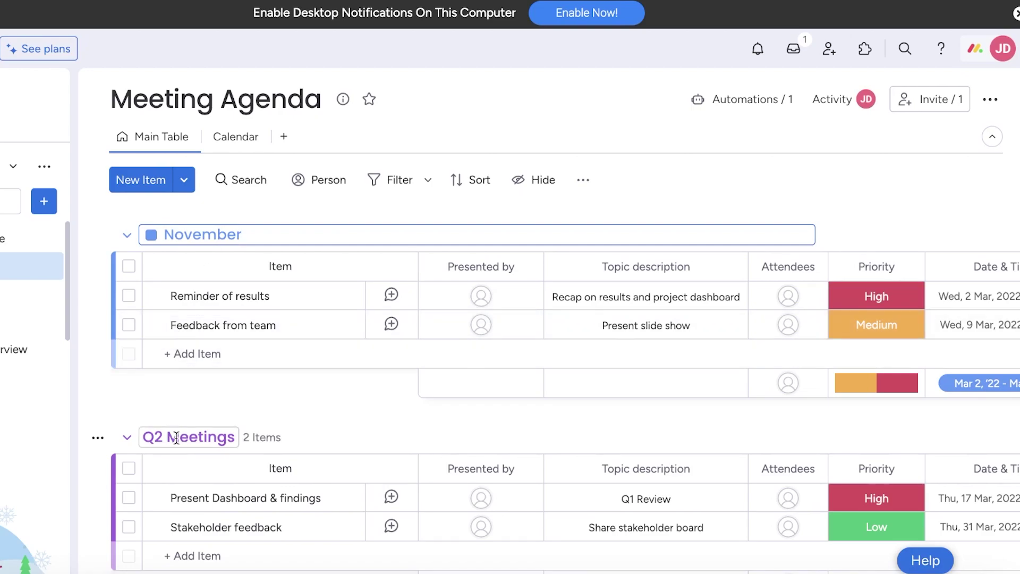
{"action": "left_click", "coordinate": [177, 437]}
{"action": "type", "text": "De"}
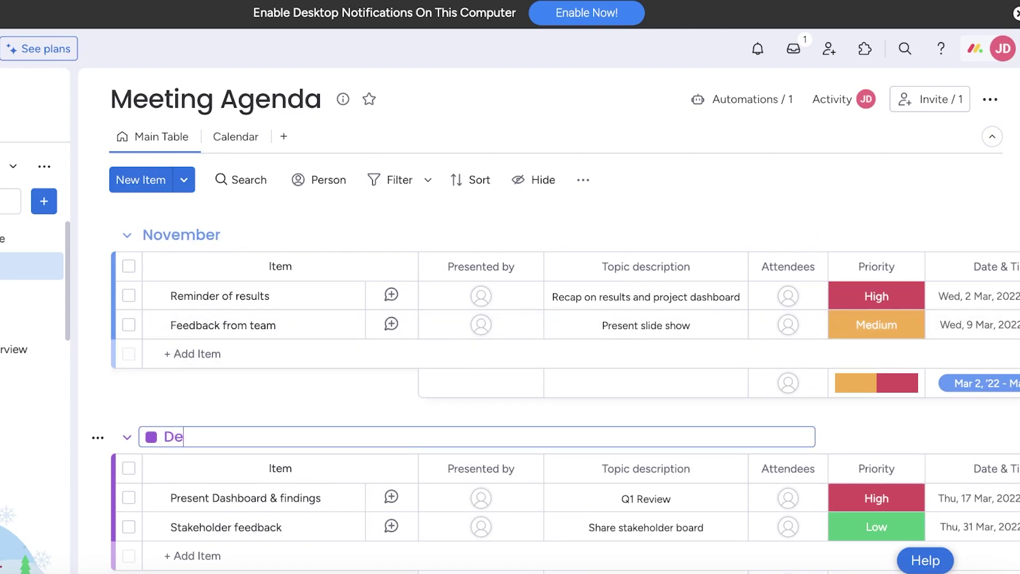
{"action": "type", "text": "cember"}
{"action": "key", "text": "Return"}
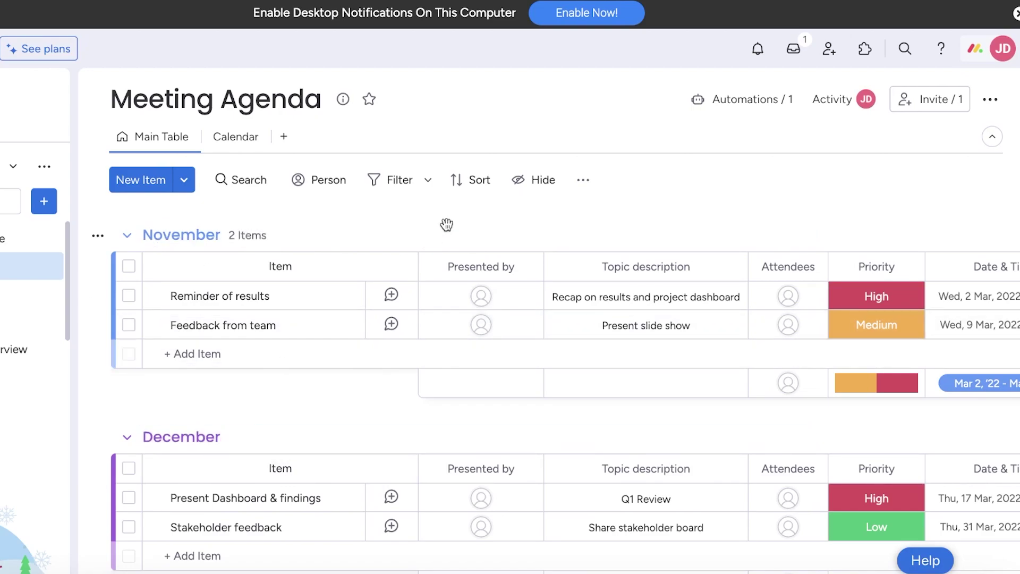
{"action": "scroll", "coordinate": [417, 257], "scroll_direction": "down", "scroll_amount": 2}
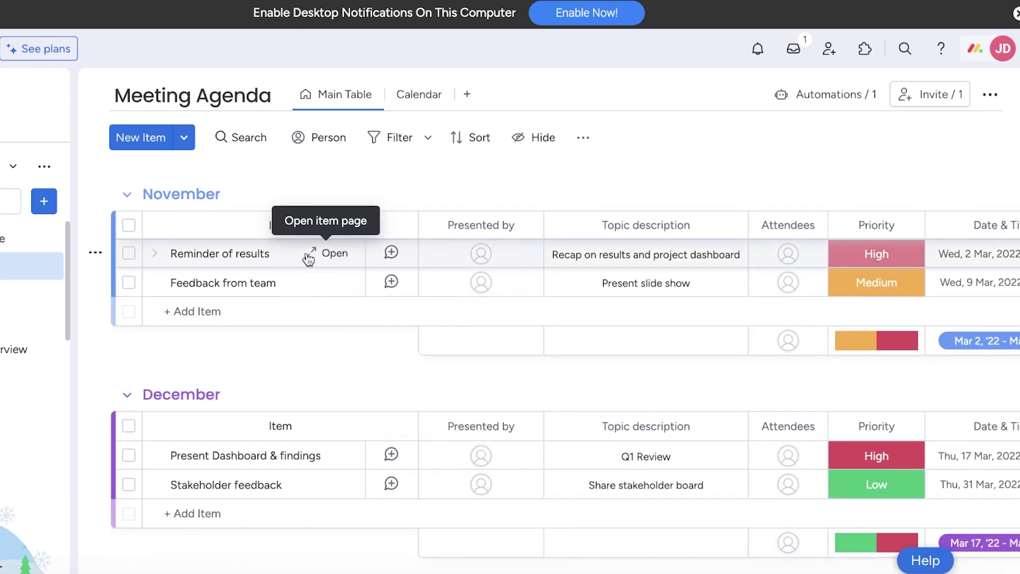
- Rename the Reminder of results item to Maketing Updates
{"action": "left_click", "coordinate": [218, 254]}
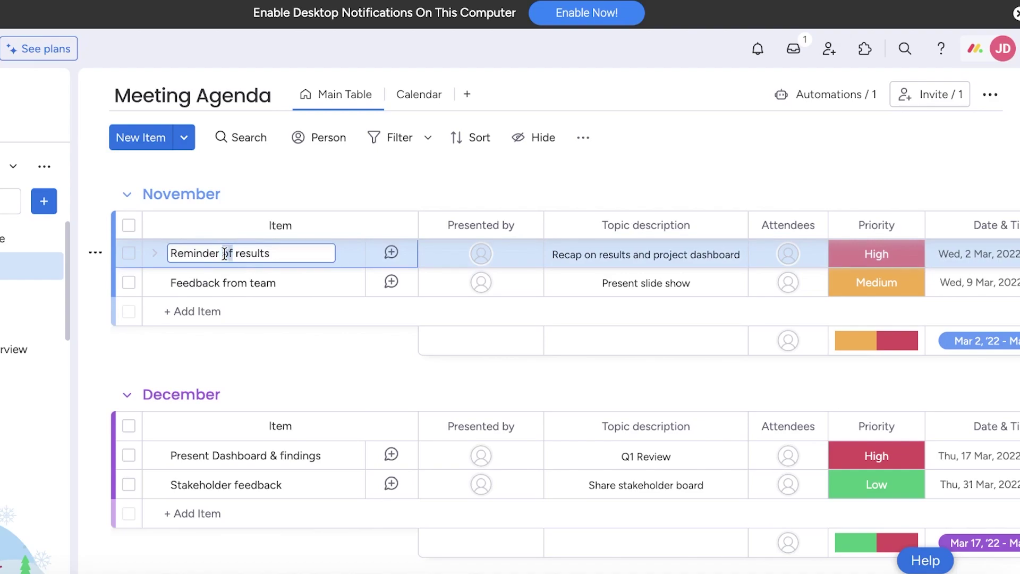
{"action": "key", "text": "ctrl+a"}
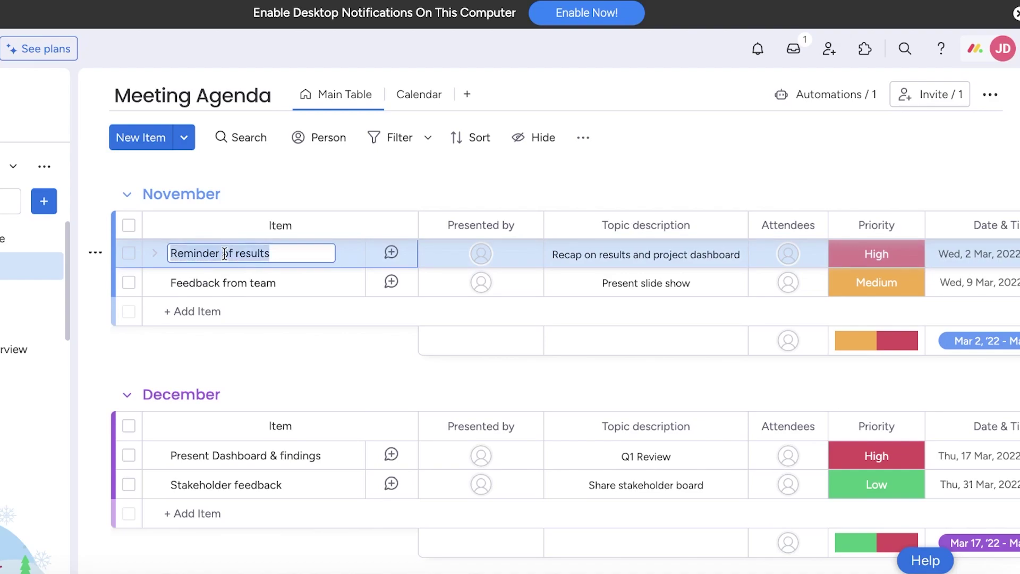
{"action": "key", "text": "BackSpace"}
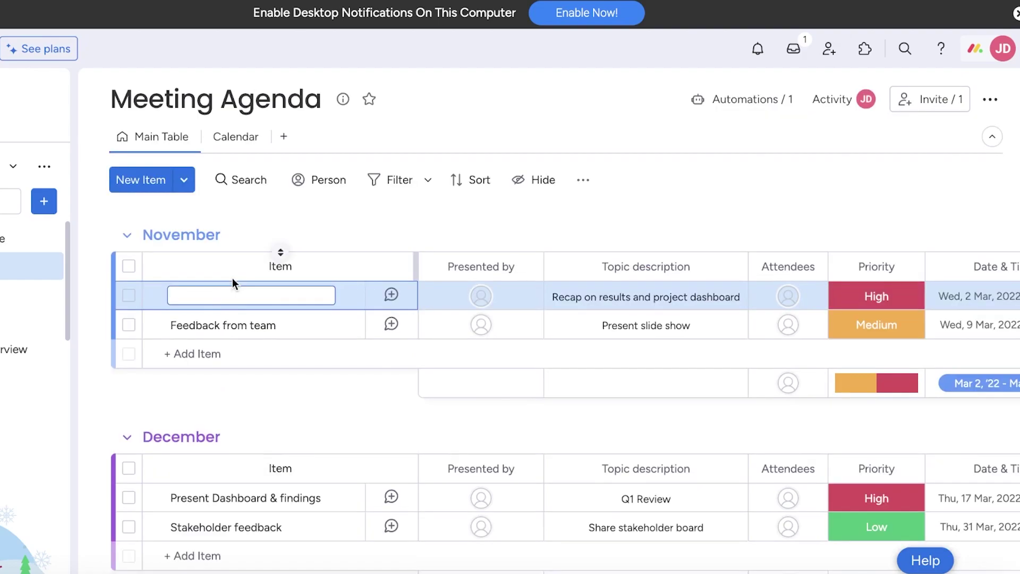
{"action": "type", "text": "Maketing Updates"}
{"action": "left_click", "coordinate": [202, 325]}
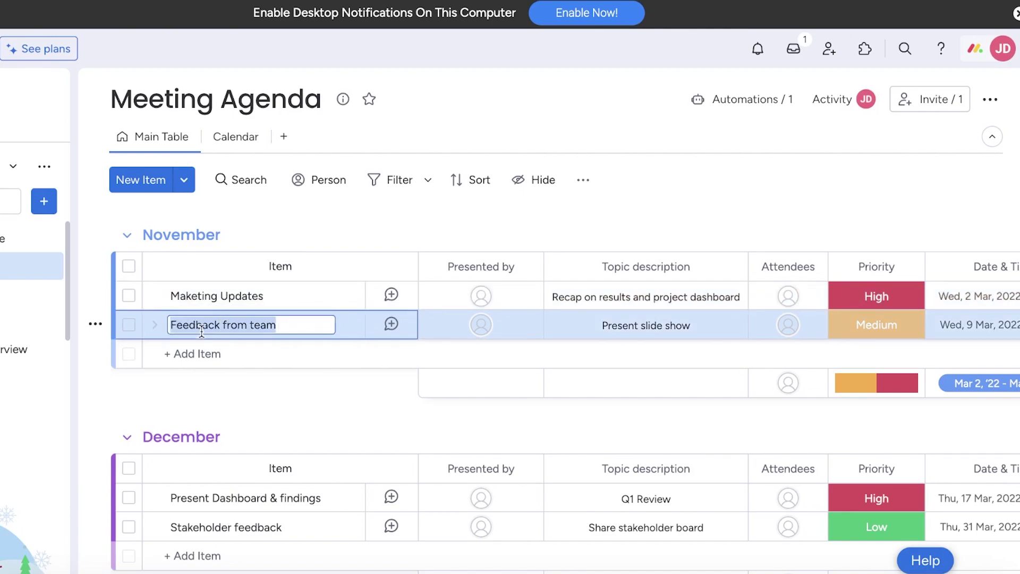
{"action": "left_click", "coordinate": [260, 391]}
{"action": "scroll", "coordinate": [260, 387], "scroll_direction": "down", "scroll_amount": 2}
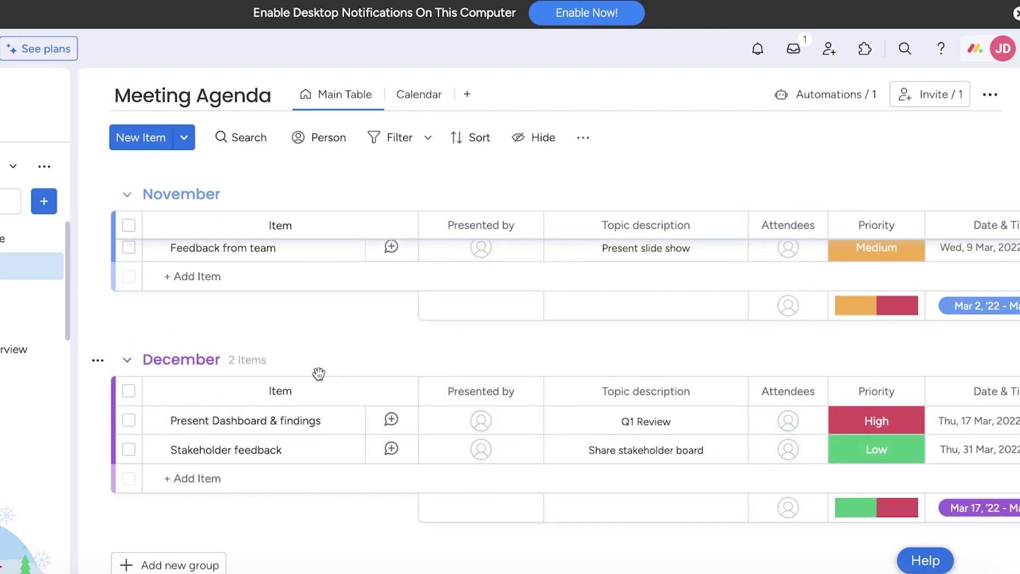
{"action": "scroll", "coordinate": [285, 424], "scroll_direction": "up", "scroll_amount": 2}
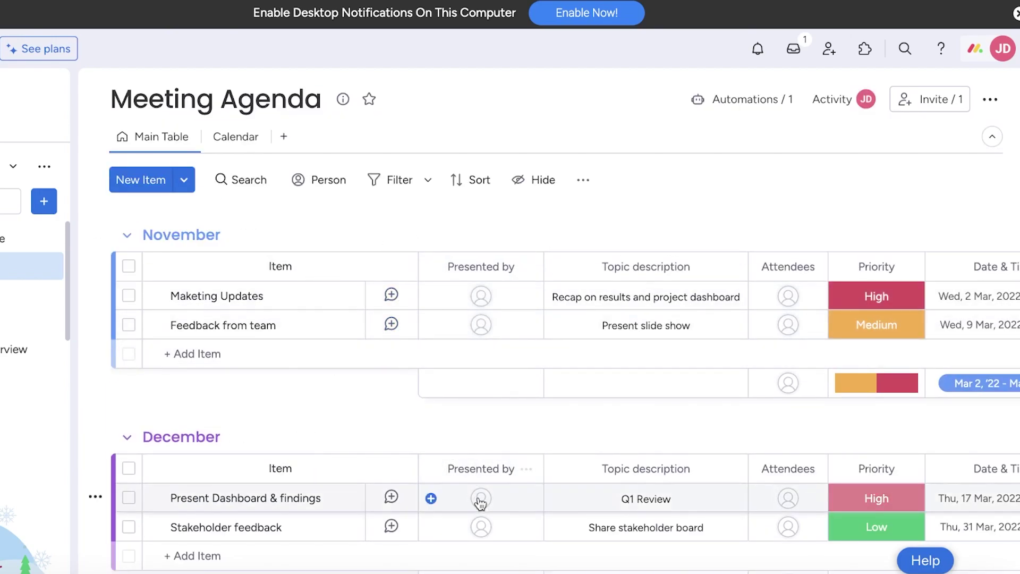
- Set the team member from Suggested people as Maketing Updates' presenter, then close its updates panel
{"action": "left_click", "coordinate": [526, 267]}
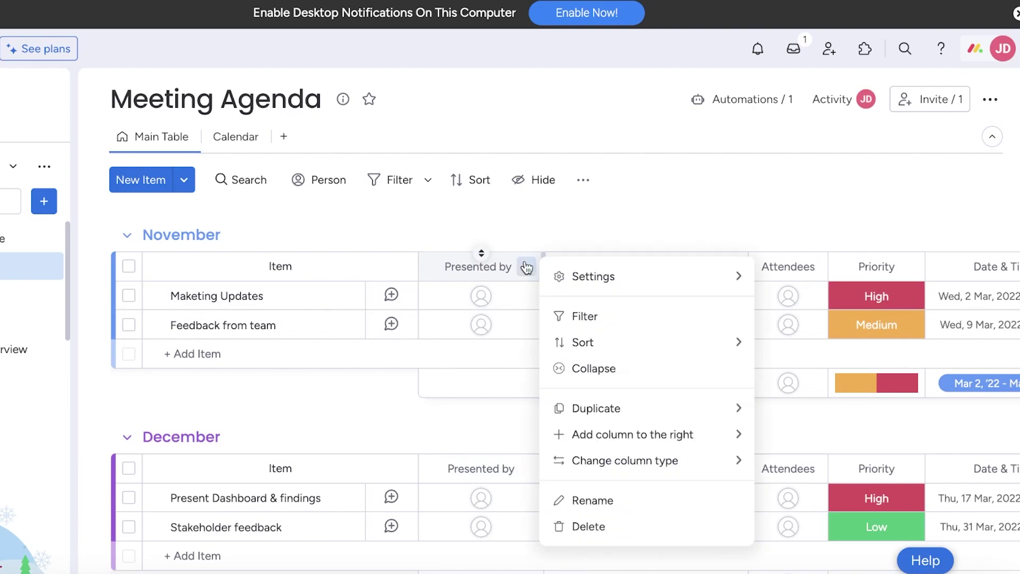
{"action": "left_click", "coordinate": [606, 221]}
{"action": "left_click", "coordinate": [480, 298]}
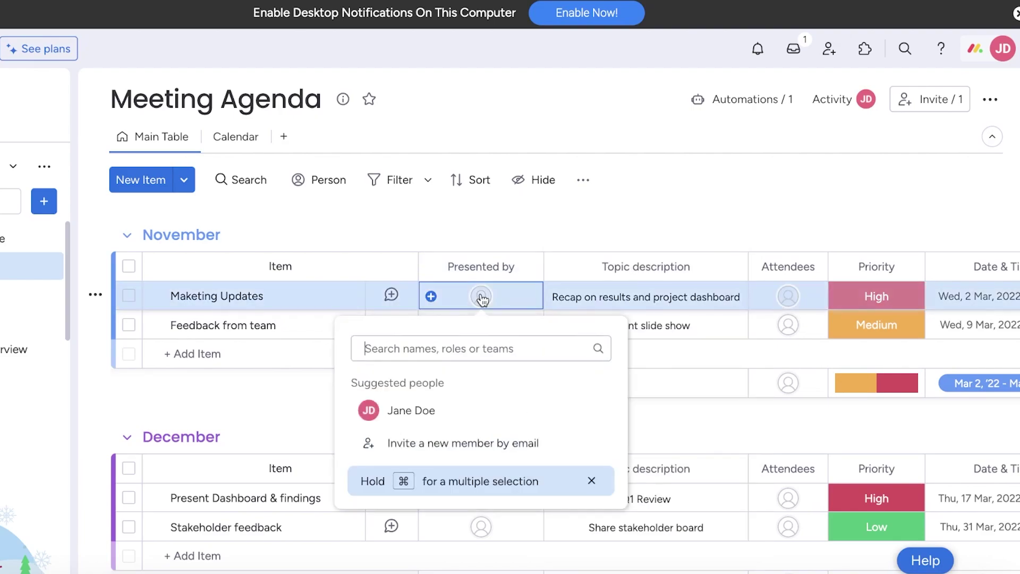
{"action": "left_click", "coordinate": [425, 414]}
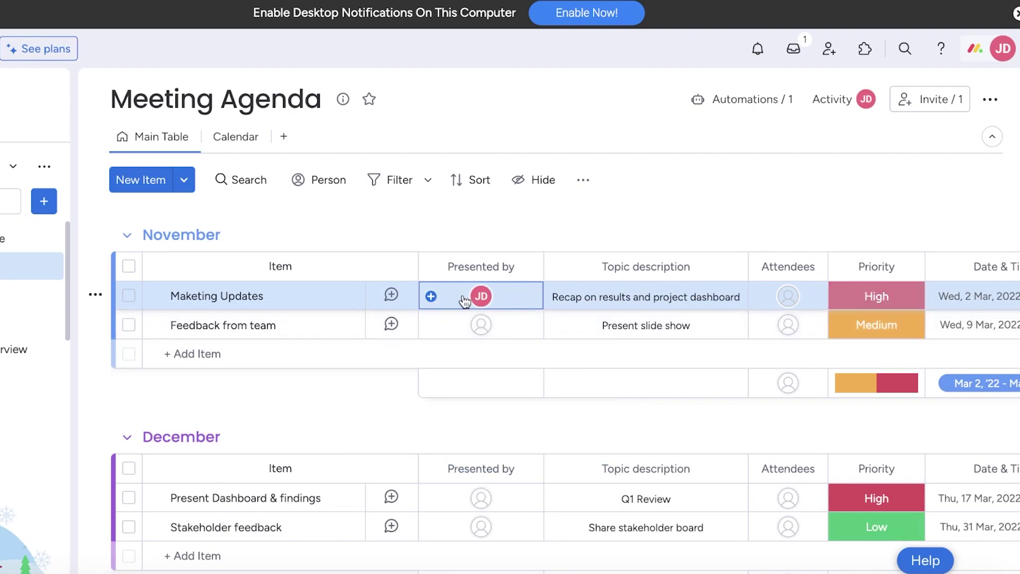
{"action": "left_click", "coordinate": [417, 301]}
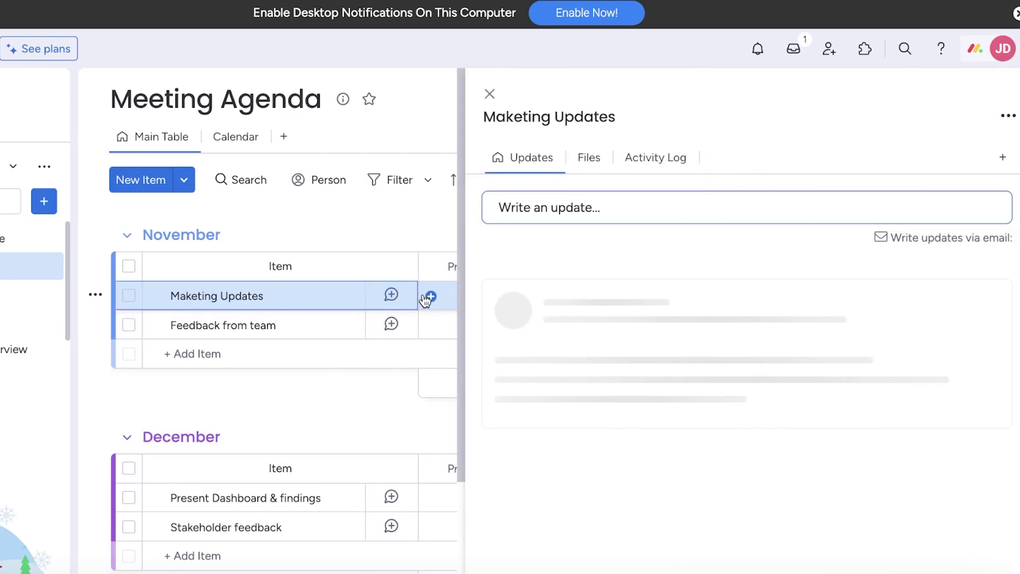
{"action": "left_click", "coordinate": [431, 298]}
{"action": "left_click", "coordinate": [413, 236]}
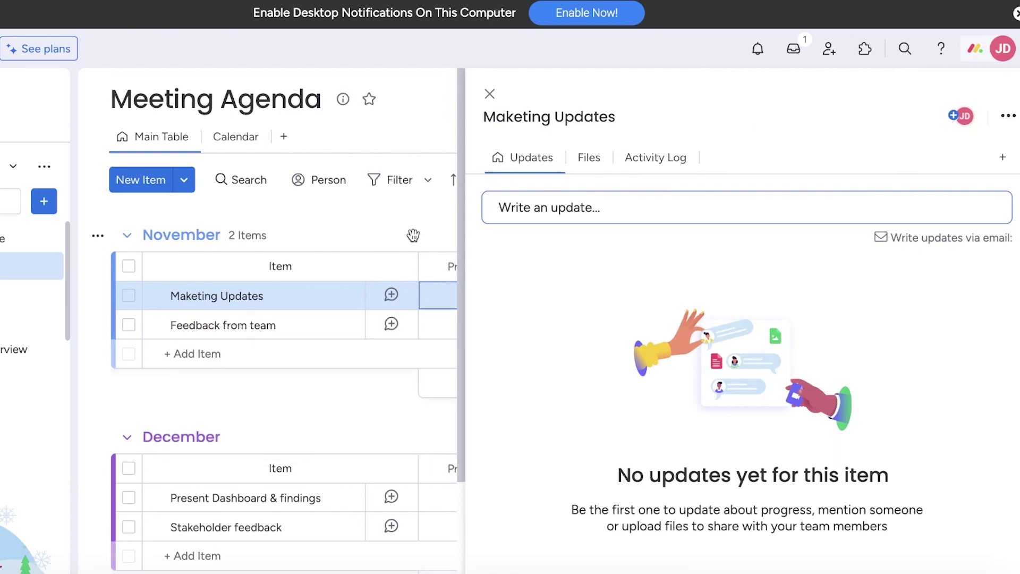
{"action": "left_click", "coordinate": [488, 94]}
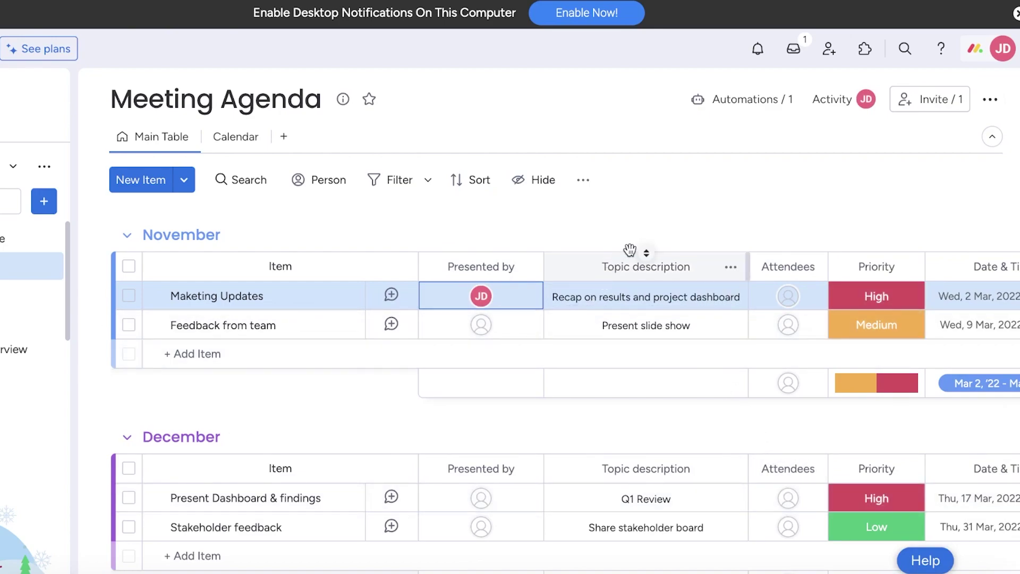
- Confirm the Maketing Updates topic description and bring the Actions confirmed column into view
{"action": "left_click", "coordinate": [658, 300]}
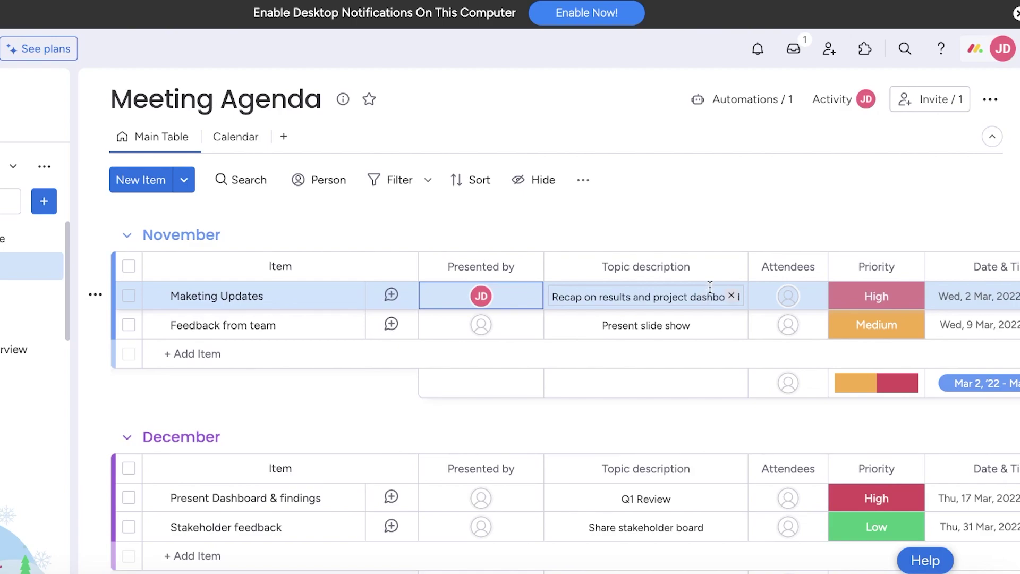
{"action": "key", "text": "Return"}
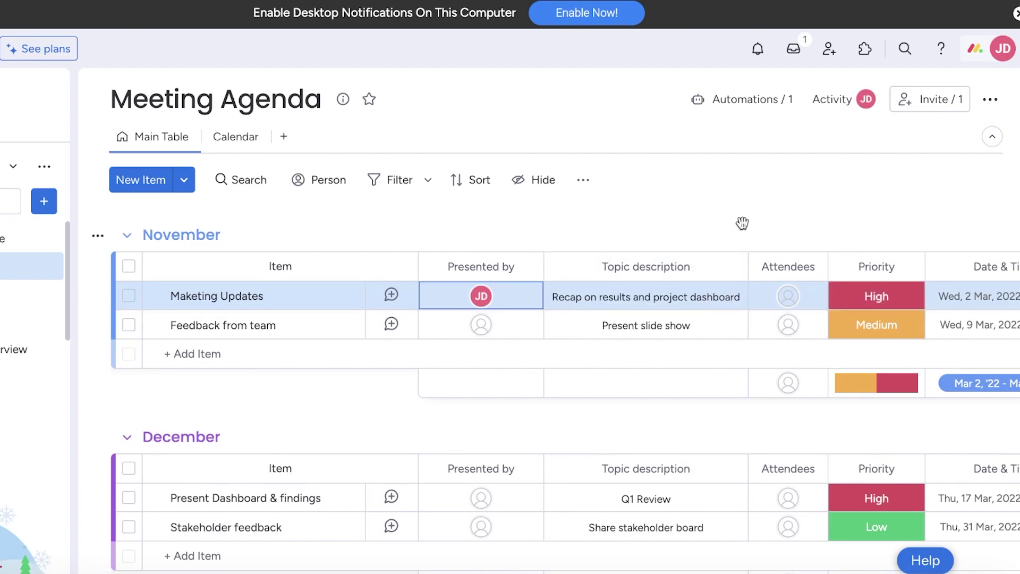
{"action": "scroll", "coordinate": [581, 526], "scroll_direction": "right", "scroll_amount": 2}
{"action": "scroll", "coordinate": [773, 571], "scroll_direction": "right", "scroll_amount": 6}
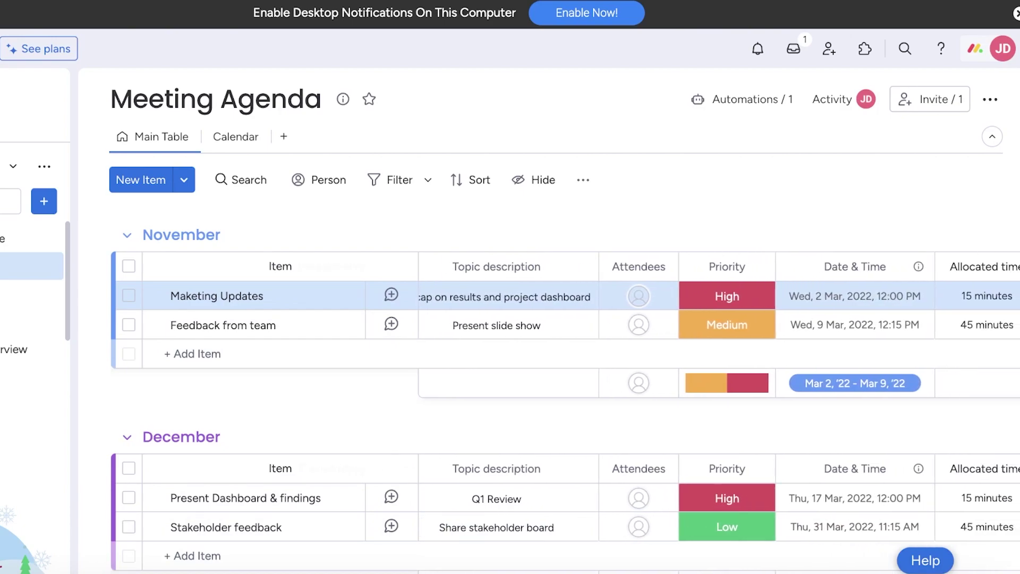
{"action": "scroll", "coordinate": [773, 571], "scroll_direction": "right", "scroll_amount": 6}
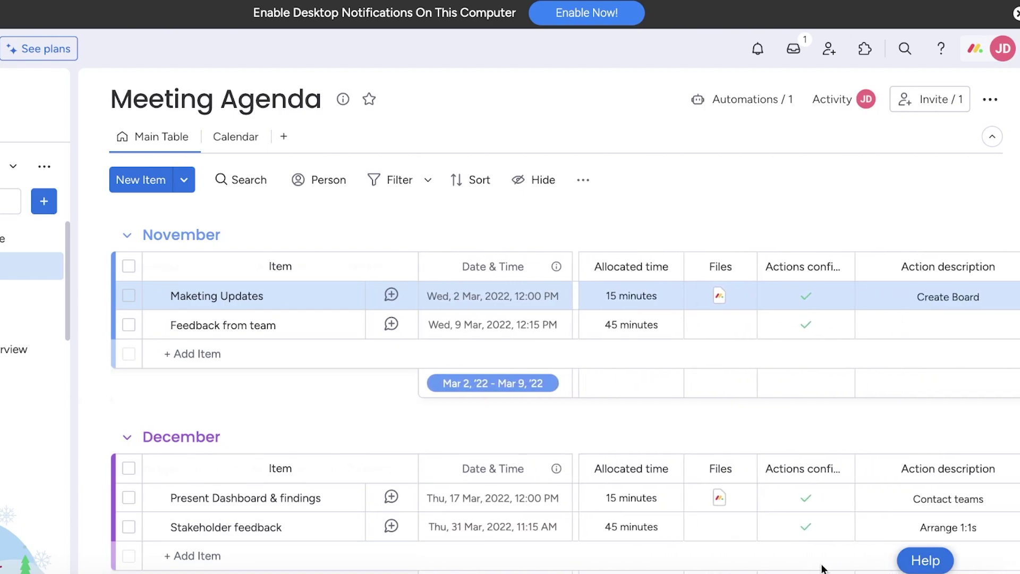
{"action": "scroll", "coordinate": [951, 557], "scroll_direction": "right", "scroll_amount": 1}
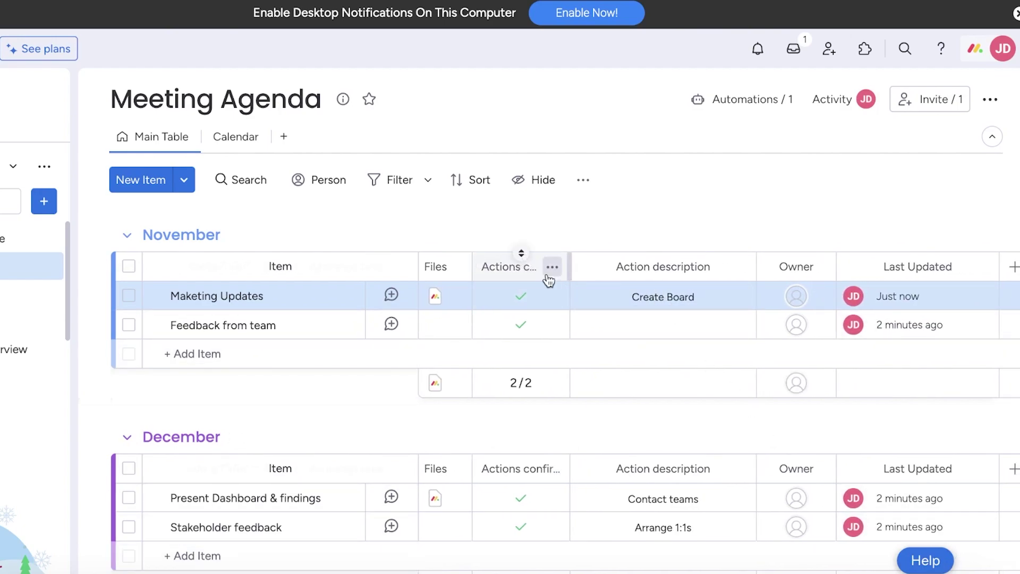
{"action": "left_click", "coordinate": [553, 268]}
{"action": "left_click", "coordinate": [518, 269]}
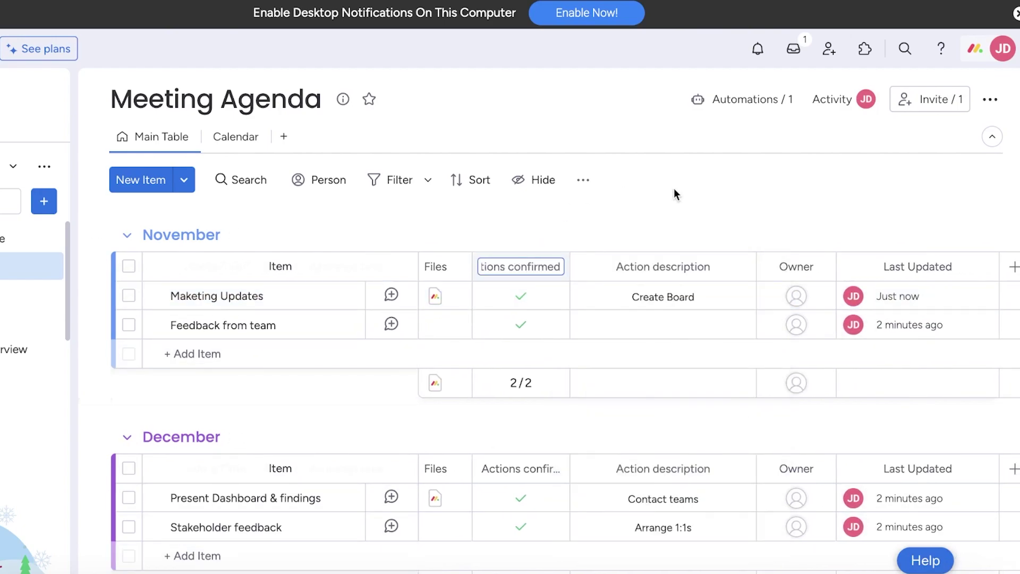
{"action": "left_click", "coordinate": [664, 200]}
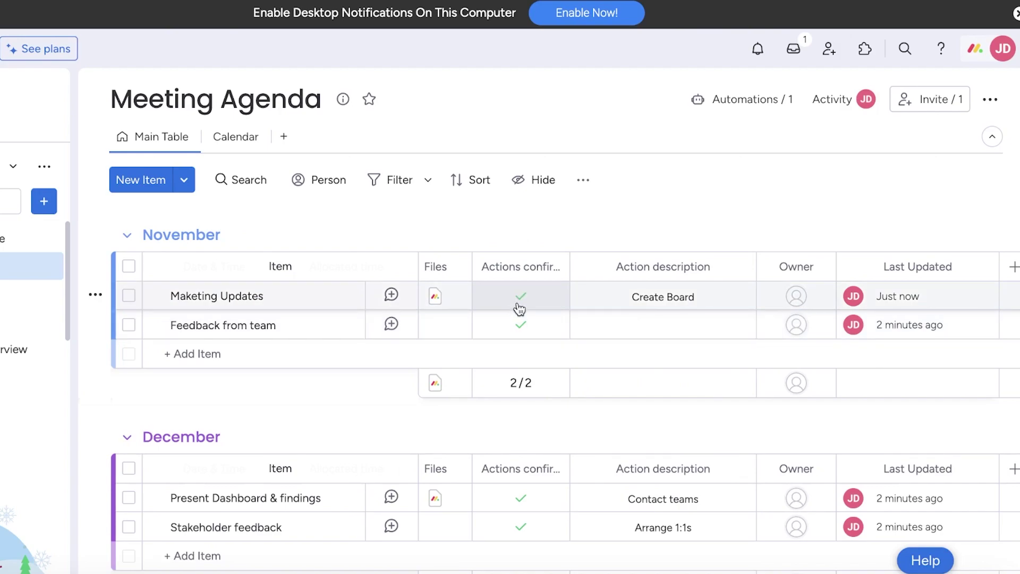
- Tick Actions confirmed for Feedback from team and Present Dashboard & findings, then choose Delete on that column
{"action": "scroll", "coordinate": [520, 308], "scroll_direction": "down", "scroll_amount": 1}
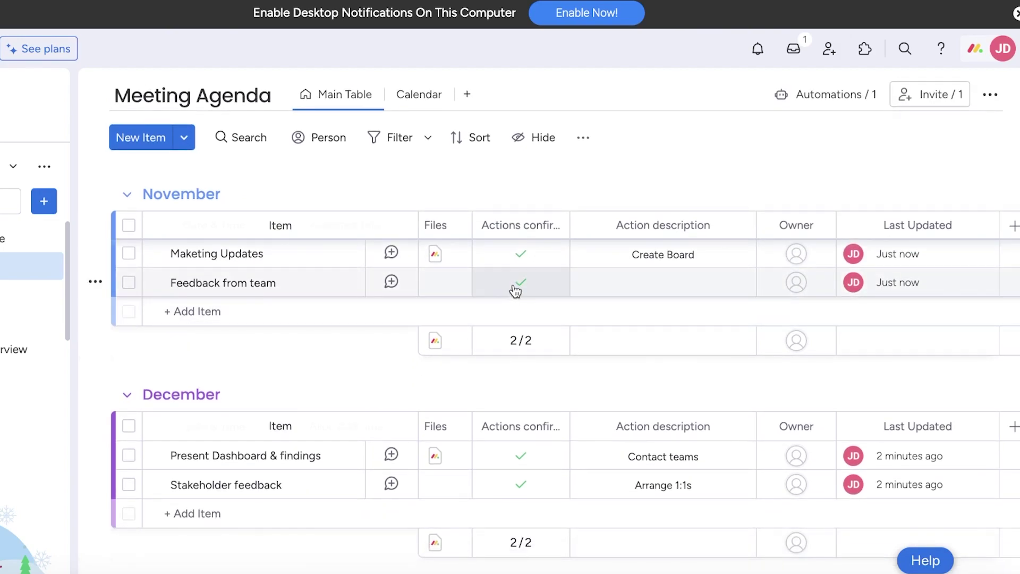
{"action": "left_click", "coordinate": [514, 289]}
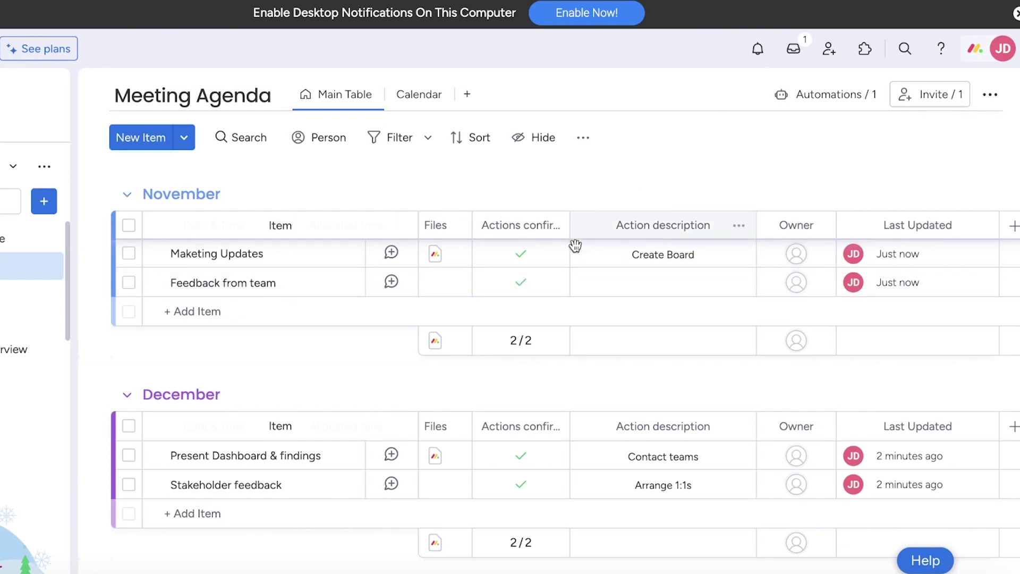
{"action": "left_click", "coordinate": [535, 467]}
{"action": "left_click", "coordinate": [539, 453]}
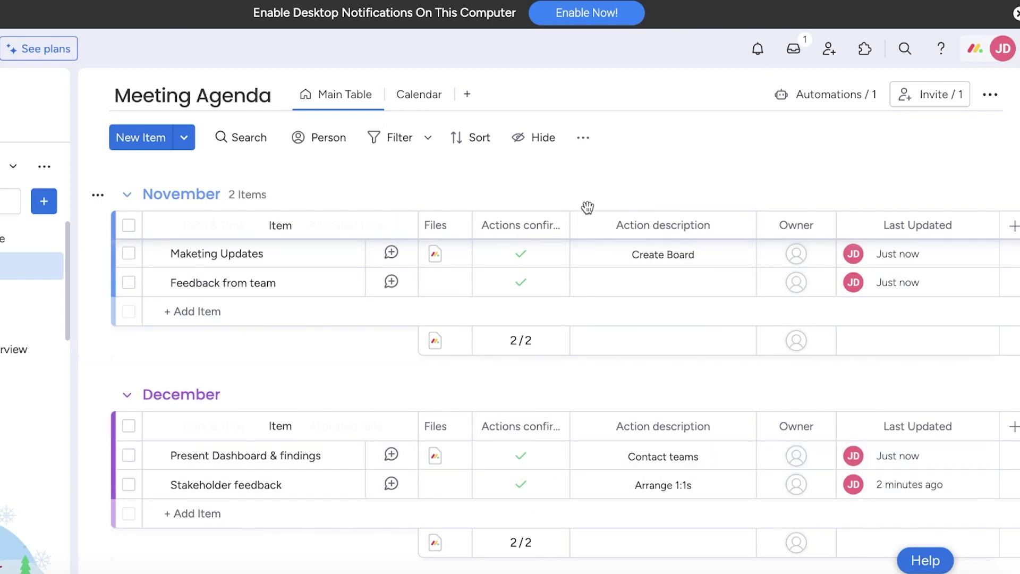
{"action": "left_click", "coordinate": [552, 225]}
{"action": "mouse_move", "coordinate": [607, 437]}
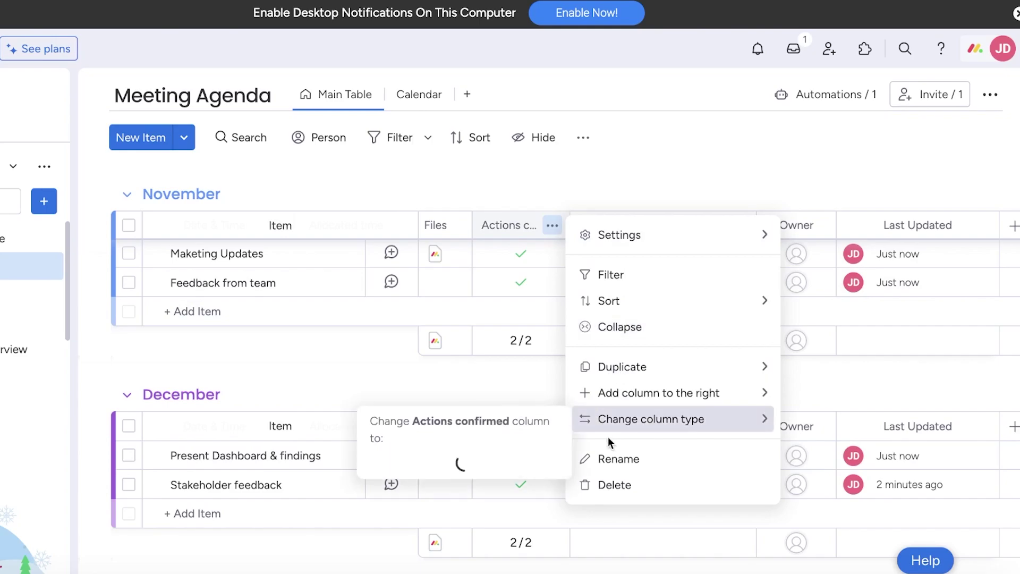
{"action": "left_click", "coordinate": [616, 485]}
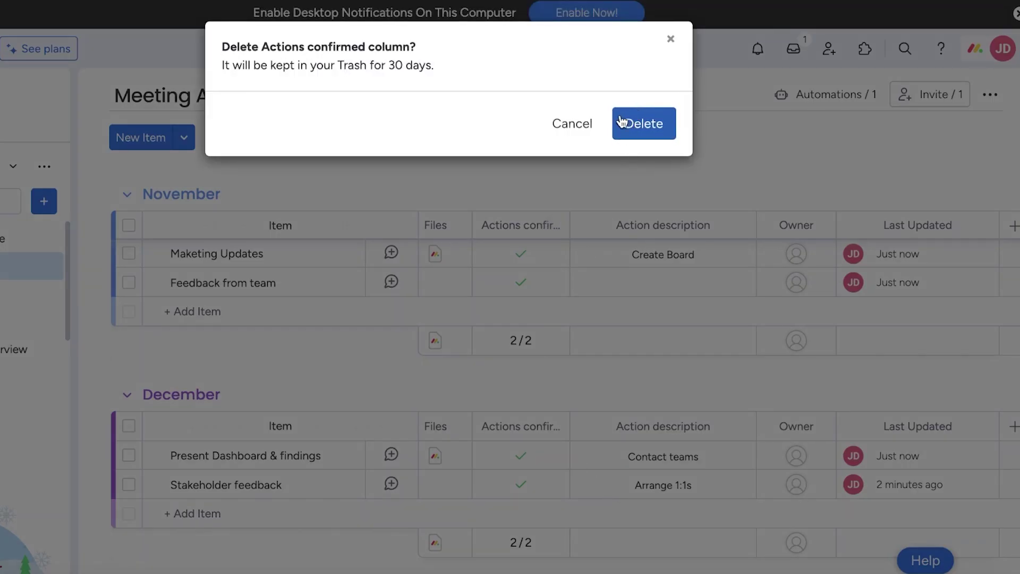
- Confirm deleting the Actions confirmed column
{"action": "left_click", "coordinate": [636, 114]}
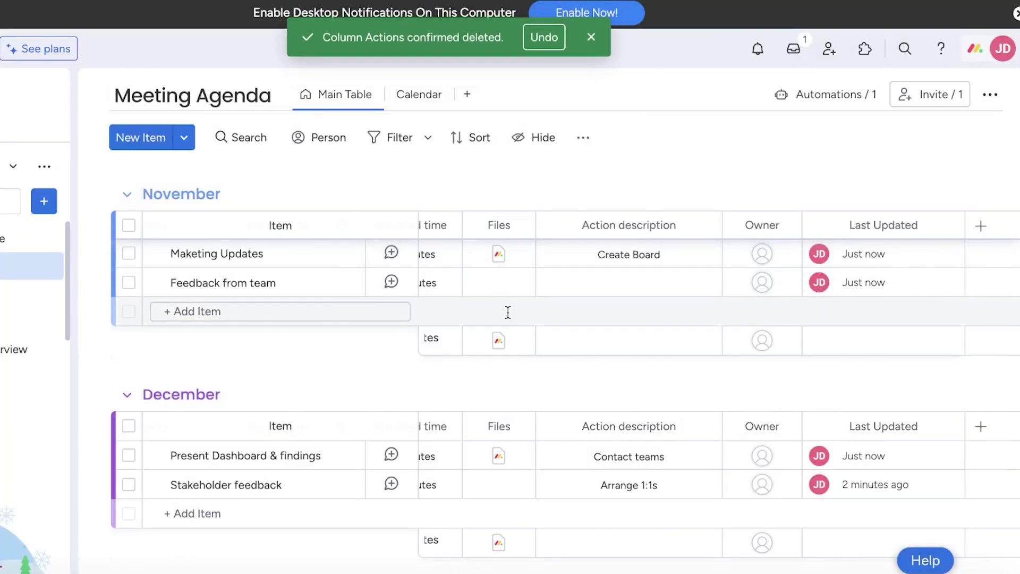
{"action": "scroll", "coordinate": [602, 248], "scroll_direction": "up", "scroll_amount": 2}
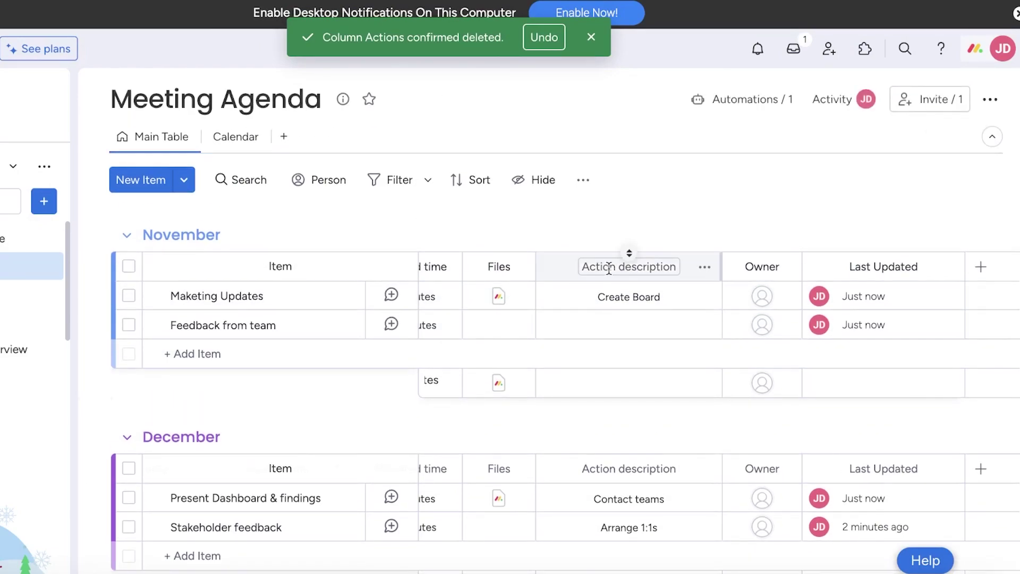
{"action": "left_click", "coordinate": [601, 292]}
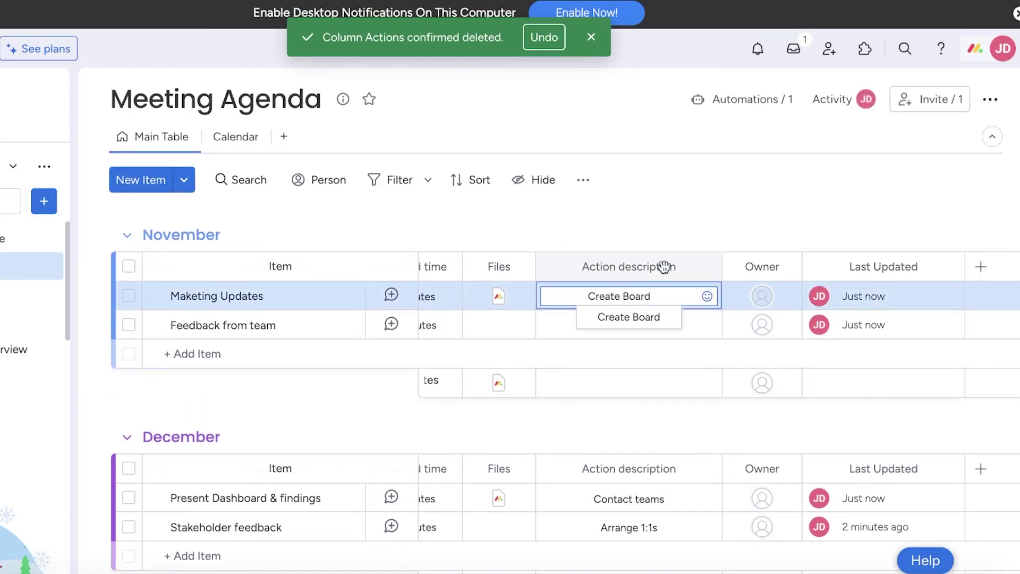
{"action": "left_click", "coordinate": [742, 218]}
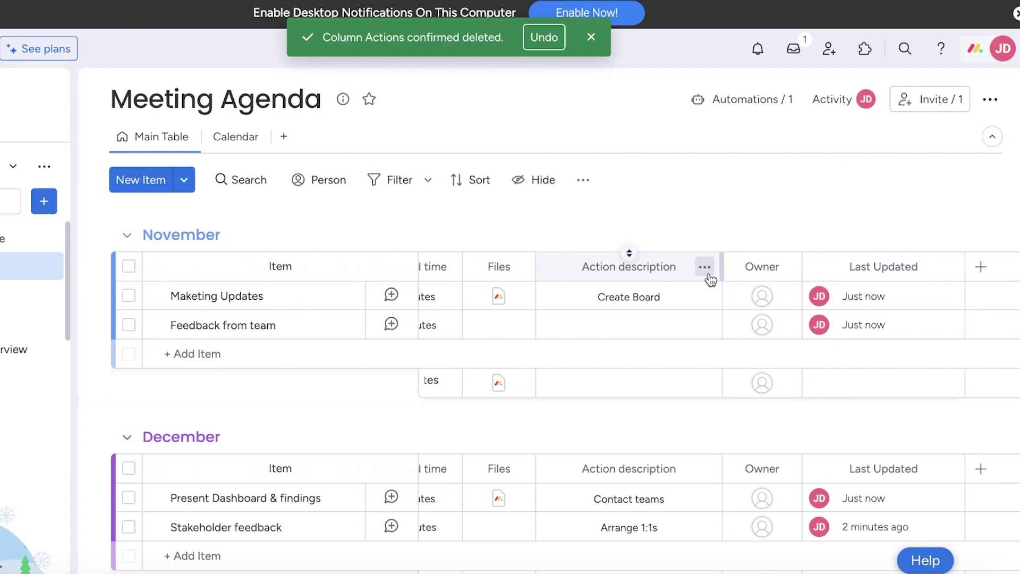
- Rename the Action description column to Meeting Keypoints, then delete that column
{"action": "left_click", "coordinate": [706, 268]}
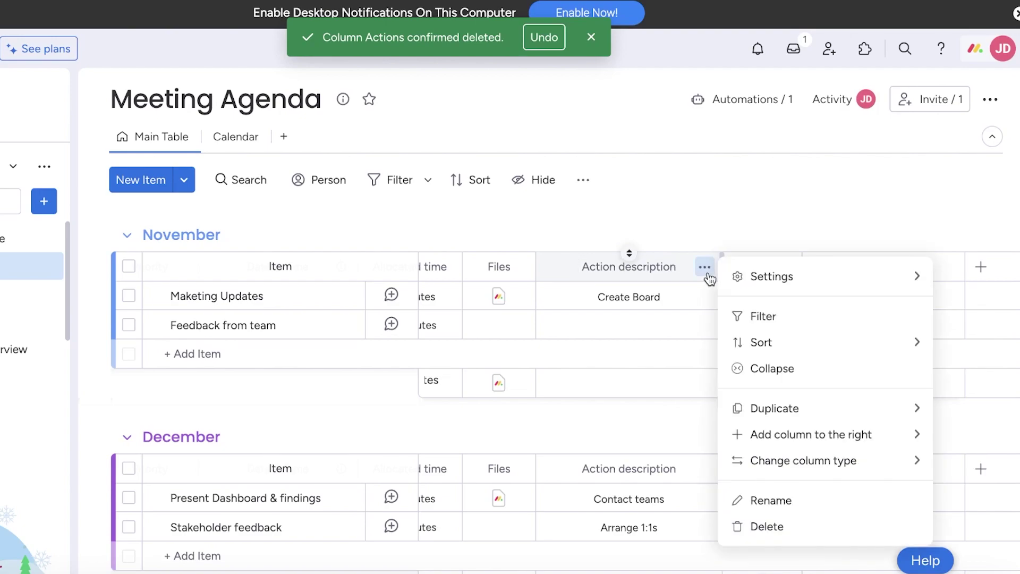
{"action": "left_click", "coordinate": [661, 268]}
{"action": "key", "text": "BackSpace"}
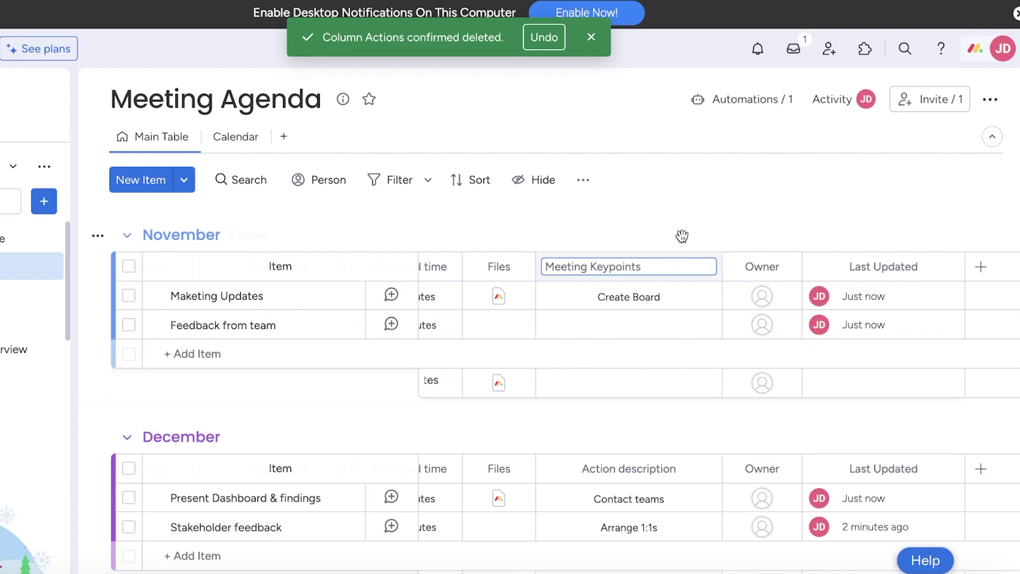
{"action": "left_click", "coordinate": [646, 301]}
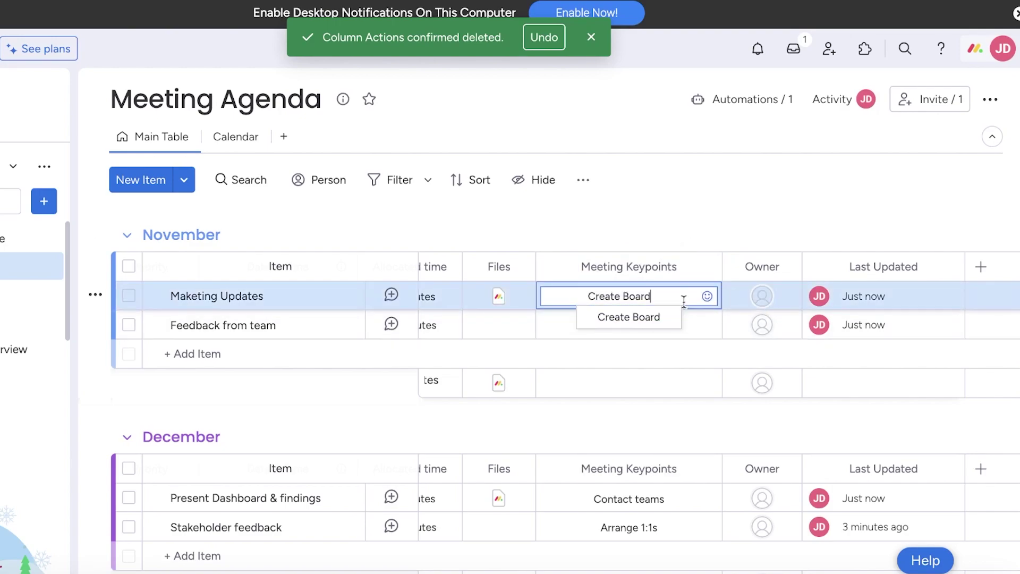
{"action": "left_click", "coordinate": [705, 266]}
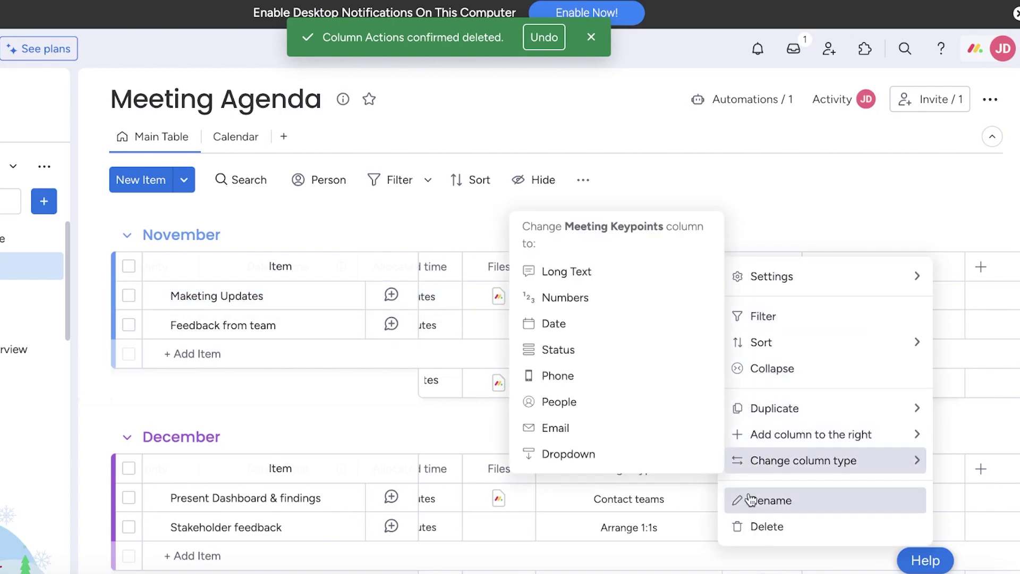
{"action": "left_click", "coordinate": [744, 526]}
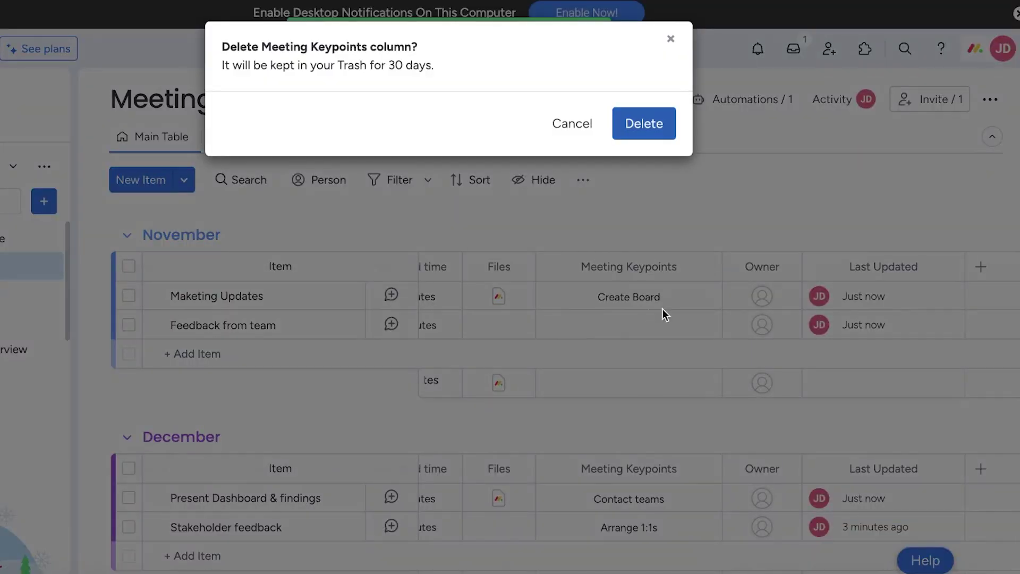
{"action": "left_click", "coordinate": [644, 121]}
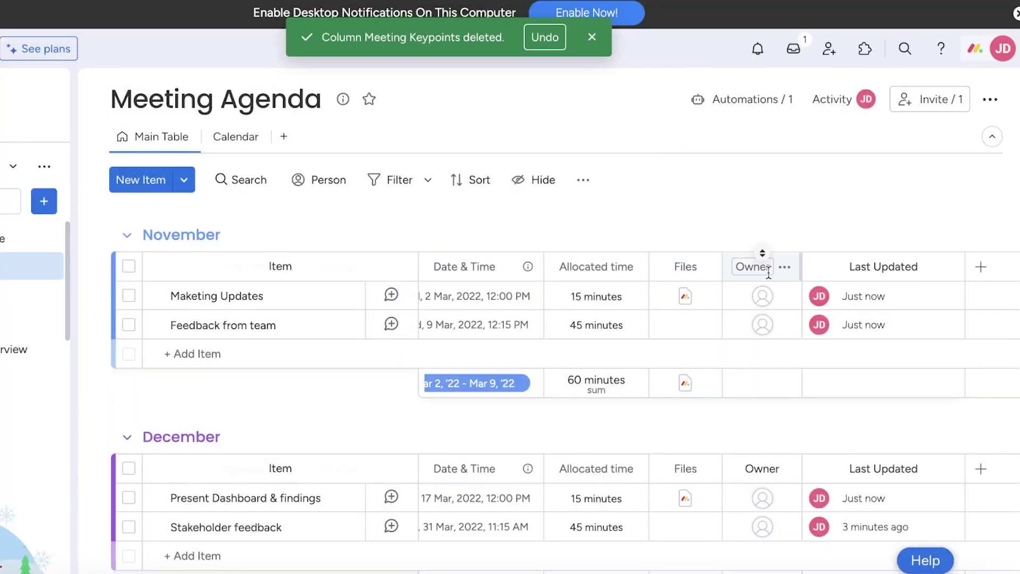
{"action": "left_click", "coordinate": [785, 267]}
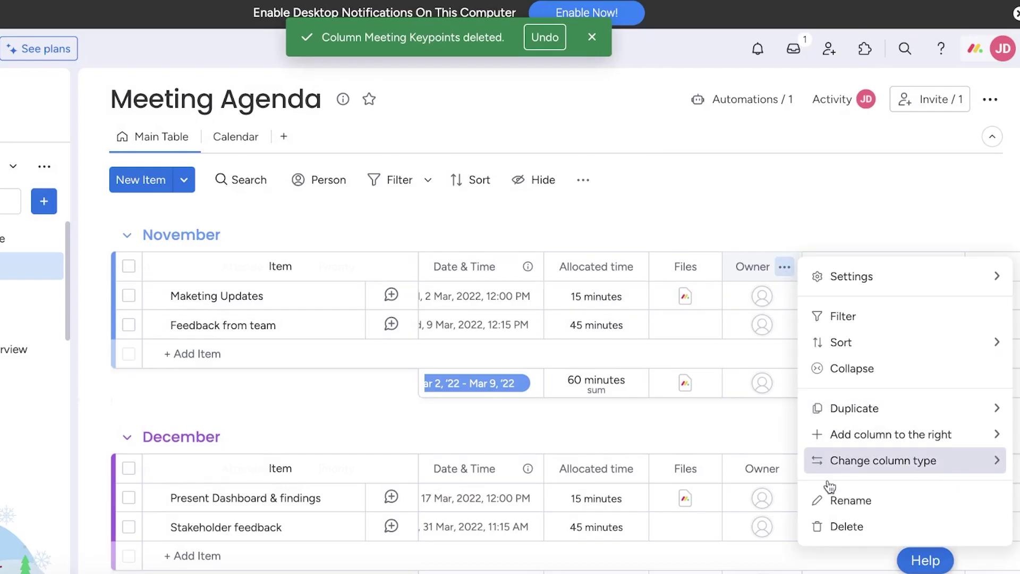
- Delete the Owner column and add a text column named Meeting Keypoint
{"action": "left_click", "coordinate": [816, 526]}
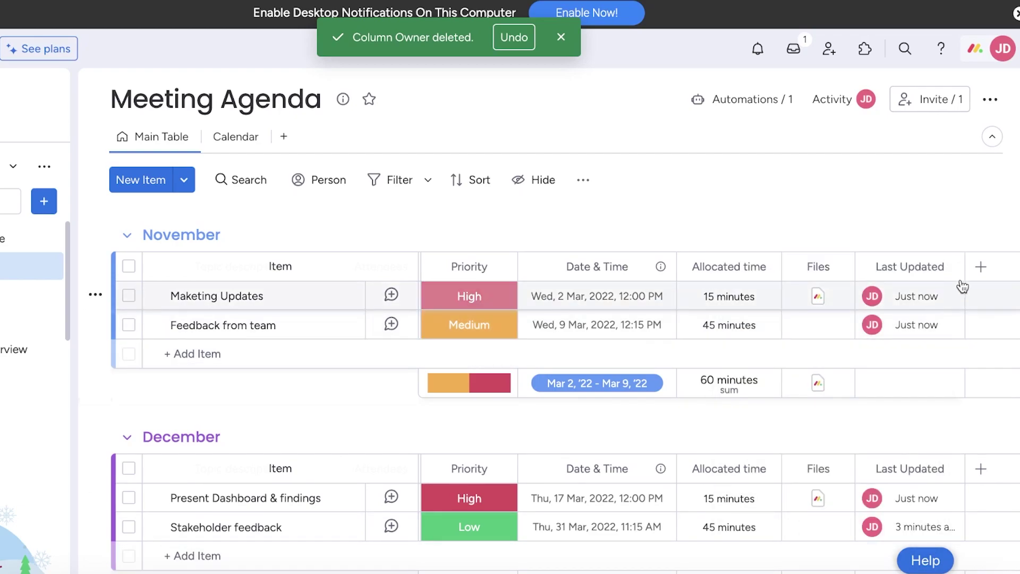
{"action": "left_click", "coordinate": [984, 267]}
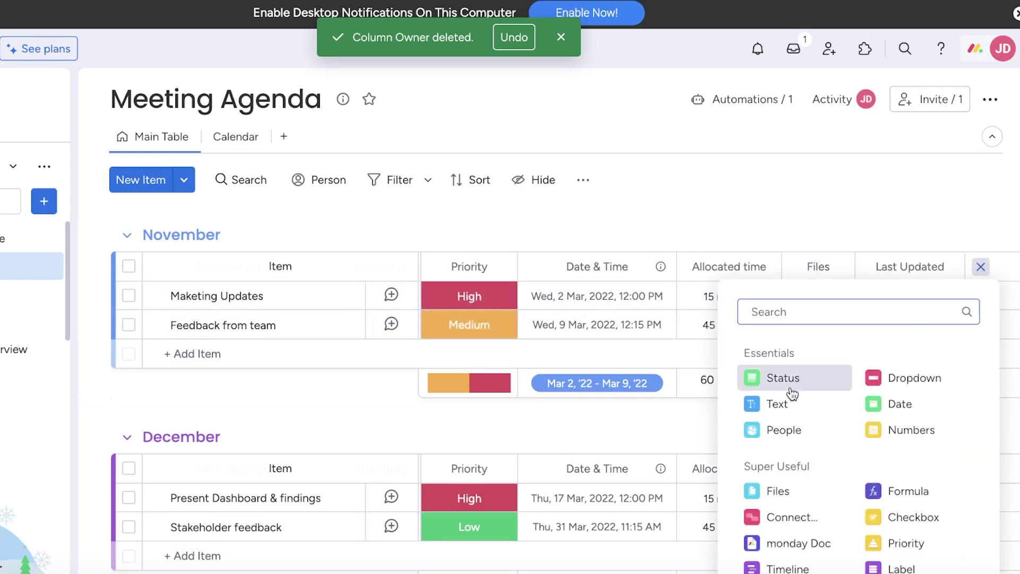
{"action": "left_click", "coordinate": [781, 404]}
{"action": "left_click", "coordinate": [903, 267]}
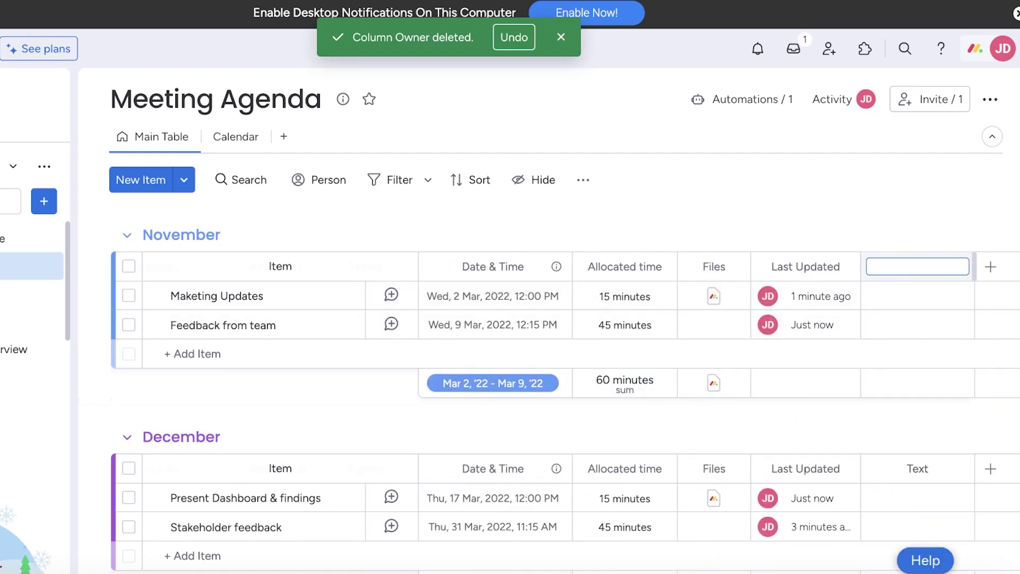
{"action": "type", "text": "Meeting Keypoint"}
{"action": "key", "text": "Return"}
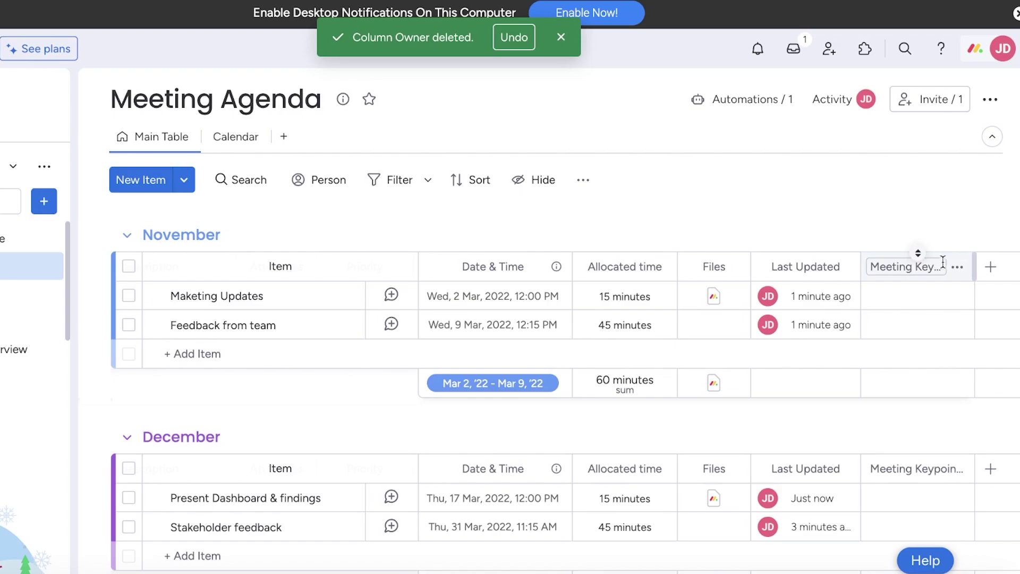
- Add a second text column named Post Meeting Tasks
{"action": "left_click", "coordinate": [990, 266]}
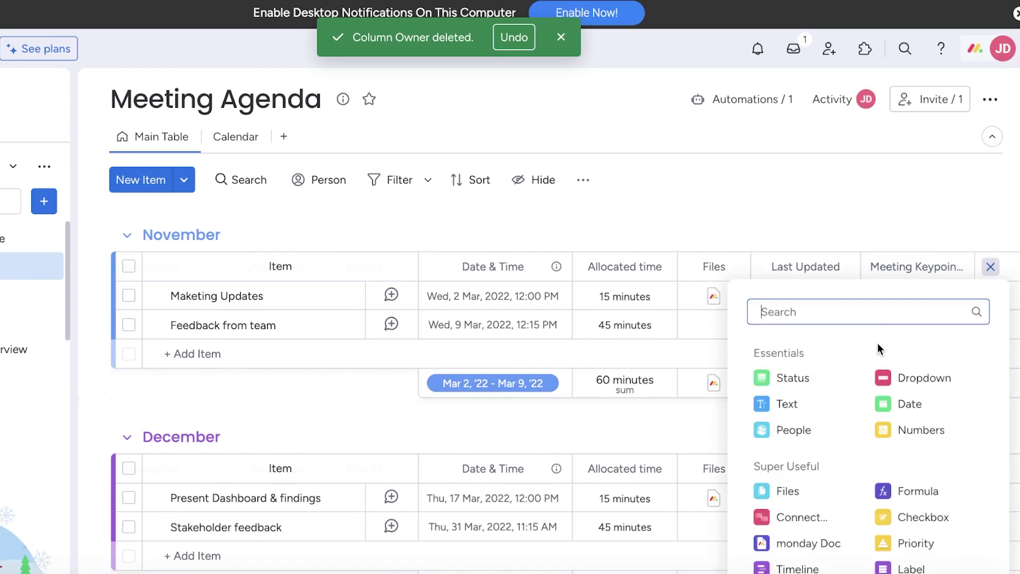
{"action": "left_click", "coordinate": [812, 414]}
{"action": "left_click", "coordinate": [919, 266]}
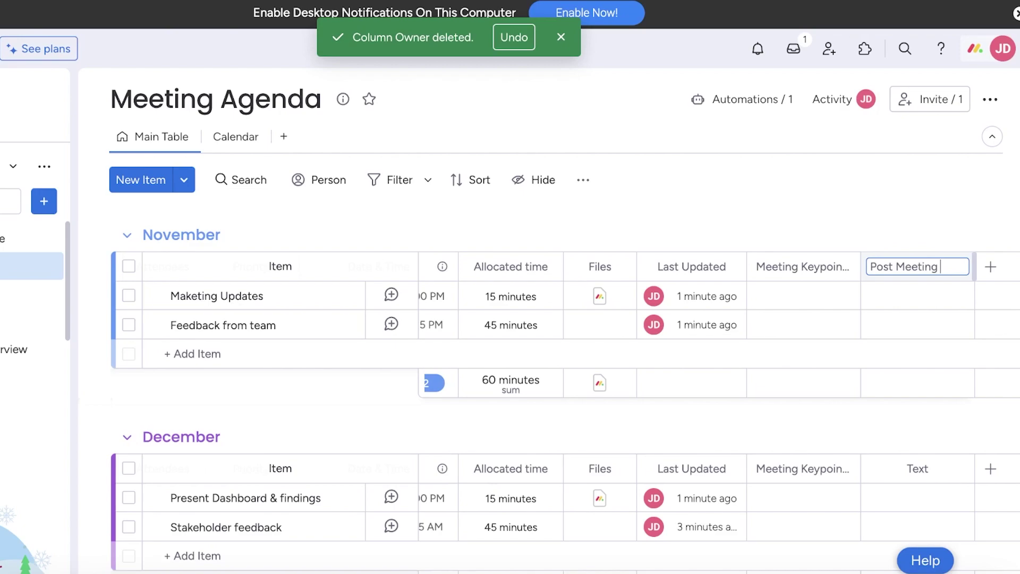
{"action": "type", "text": "Post Meeting Tasks"}
{"action": "key", "text": "Return"}
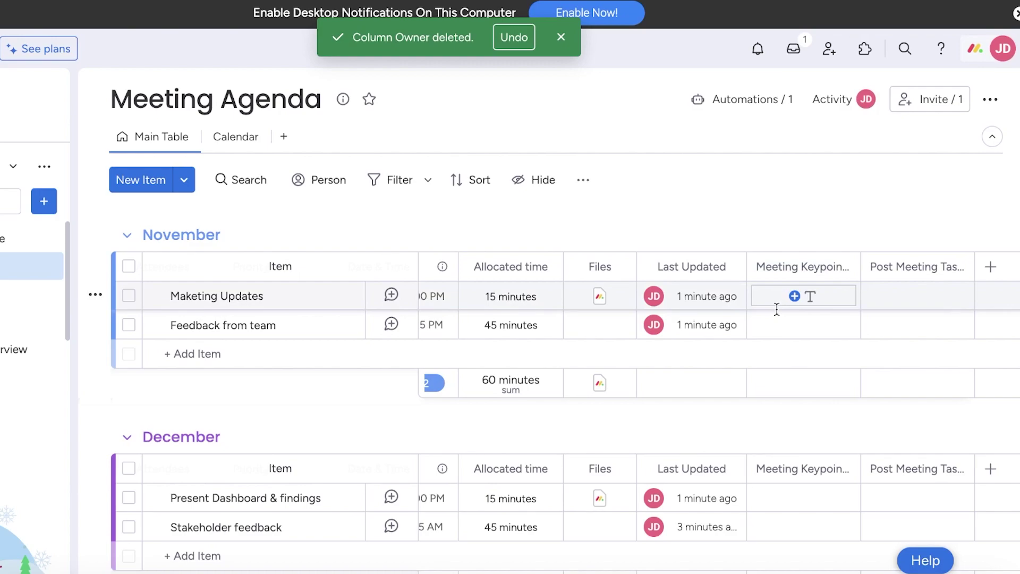
- Dismiss the deletion notice and leave the first row's Meeting Keypoints and Post Meeting Tasks cells empty
{"action": "left_click", "coordinate": [563, 36]}
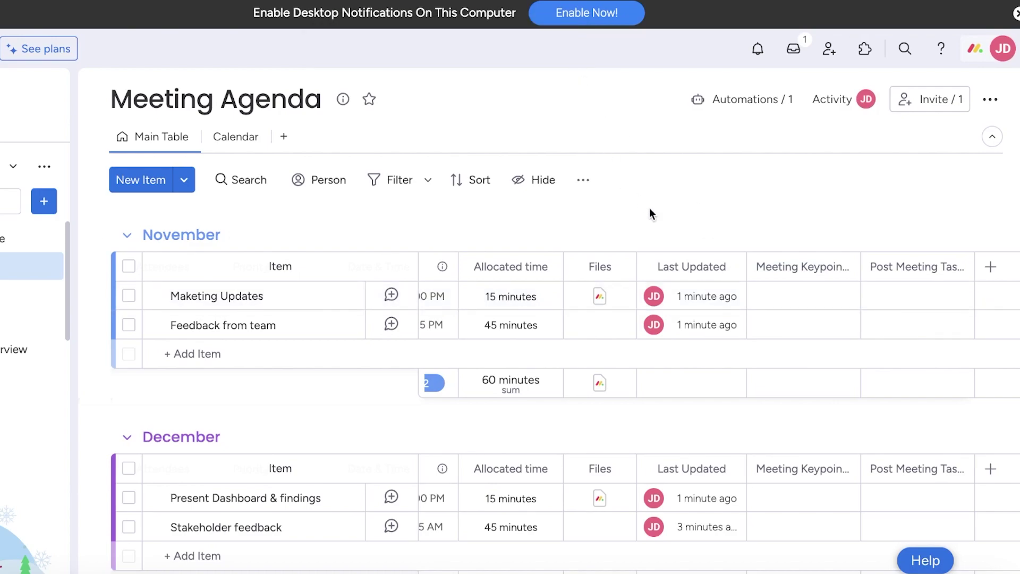
{"action": "left_click", "coordinate": [802, 296]}
{"action": "left_click", "coordinate": [891, 295]}
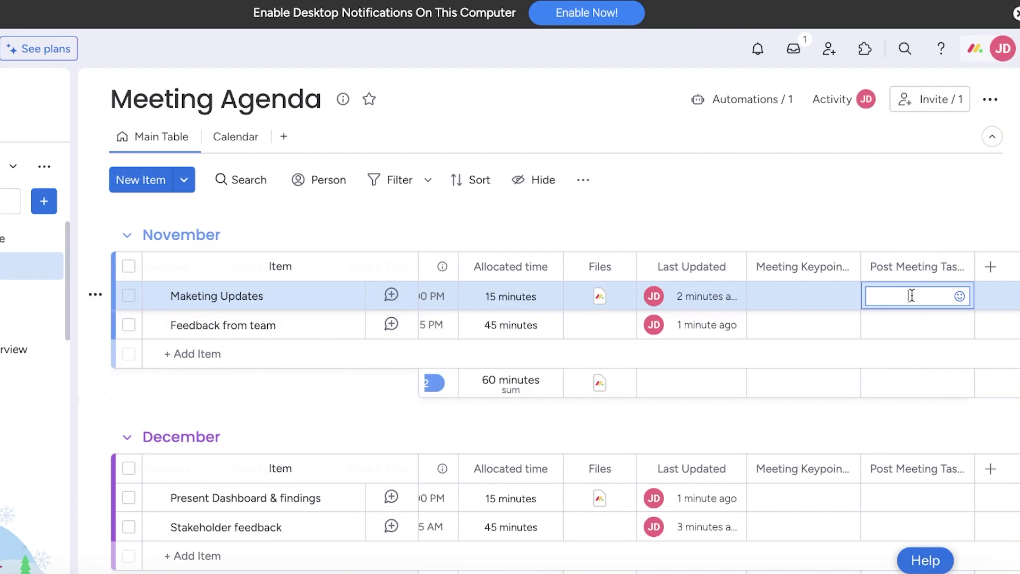
{"action": "key", "text": "Escape"}
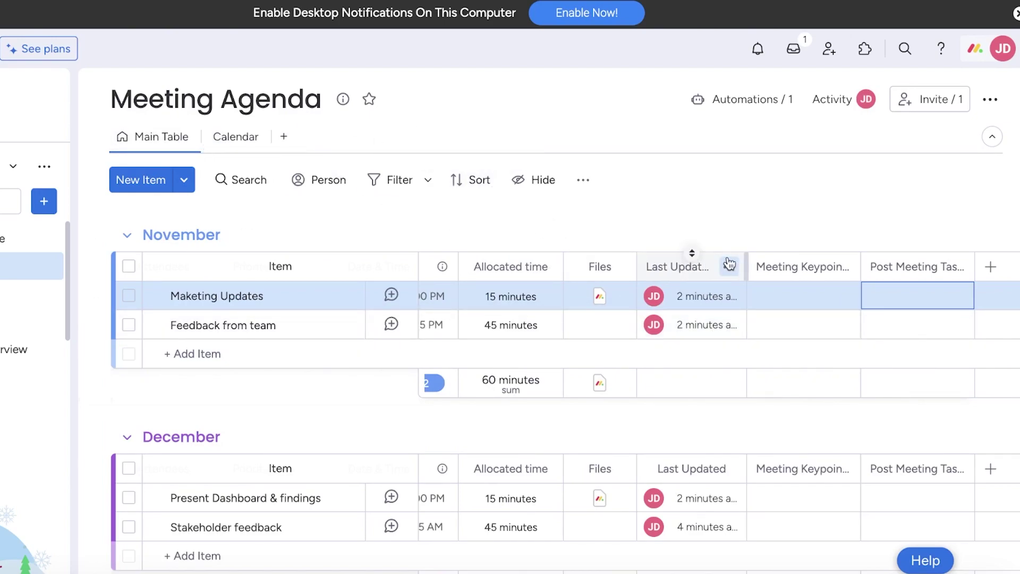
- Add a Kanban view to the Meeting Agenda board, keeping its default name
{"action": "left_click", "coordinate": [226, 142]}
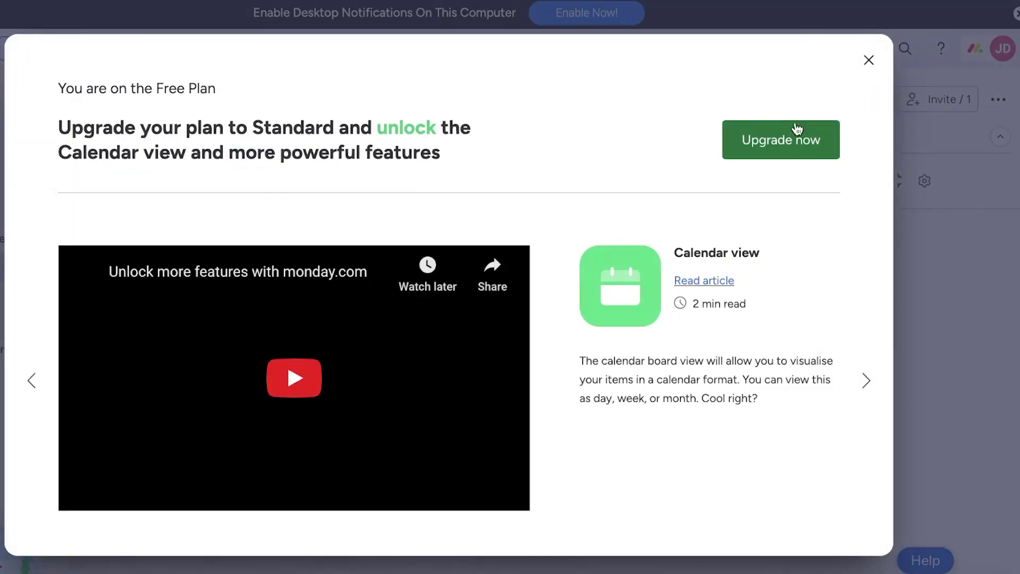
{"action": "left_click", "coordinate": [866, 61]}
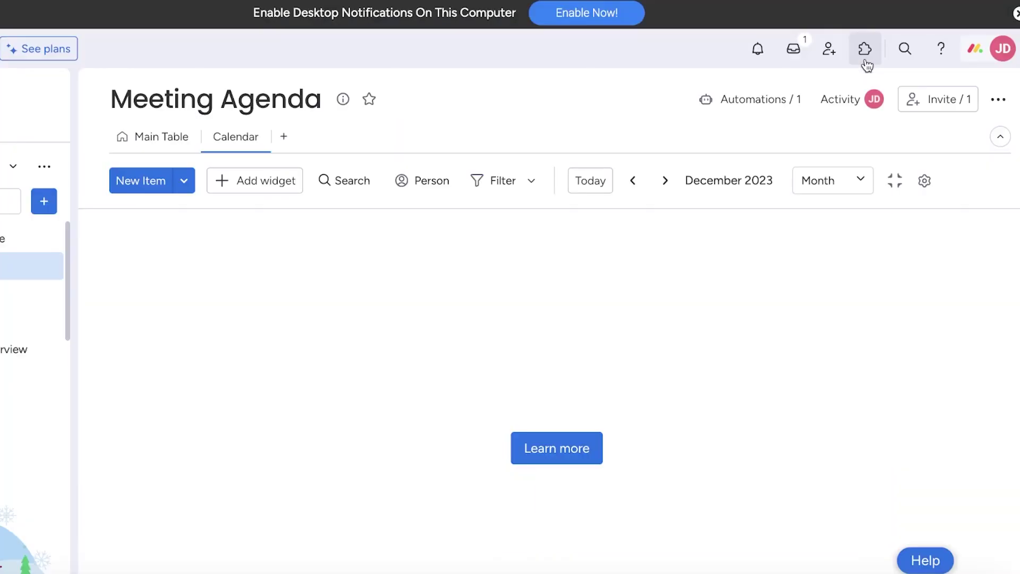
{"action": "left_click", "coordinate": [283, 136]}
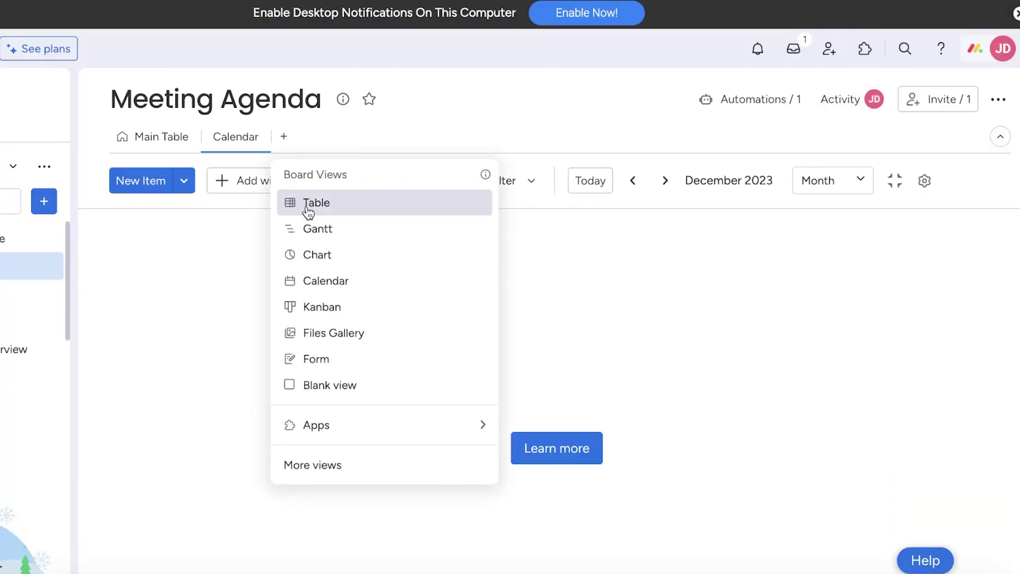
{"action": "left_click", "coordinate": [313, 305]}
{"action": "left_click", "coordinate": [365, 142]}
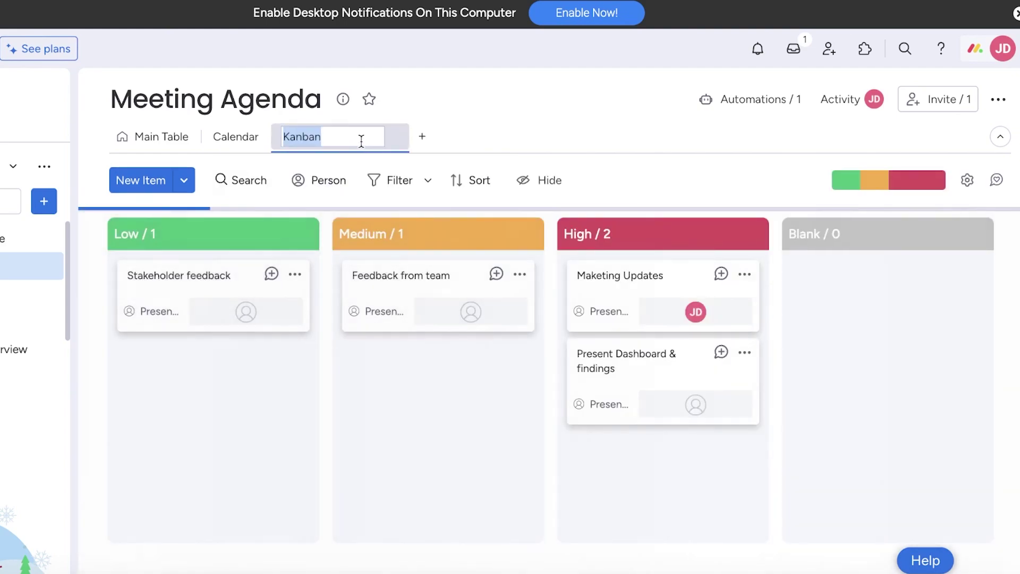
{"action": "left_click", "coordinate": [333, 415]}
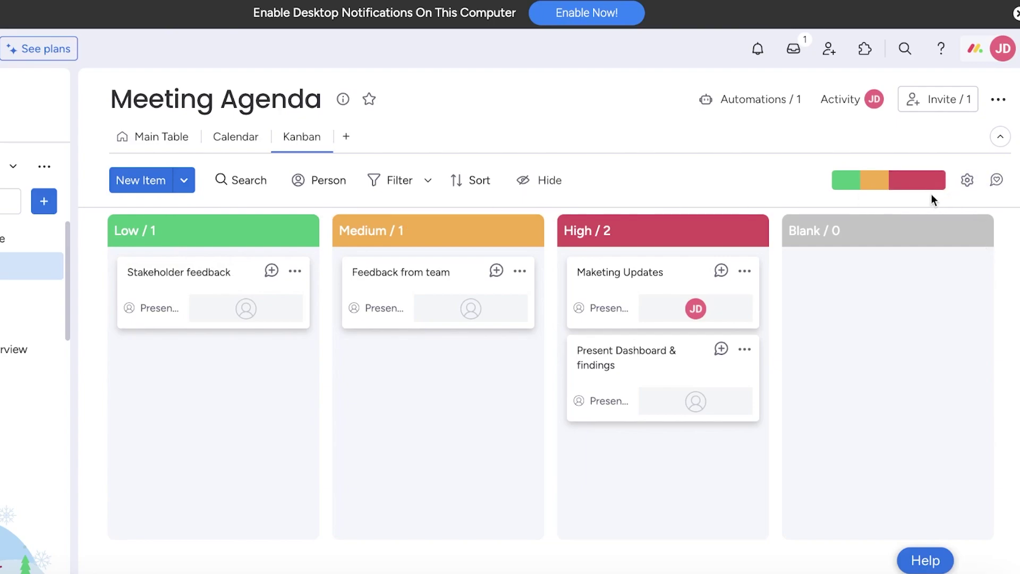
- Keep the Kanban view's cards grouped by Priority, then return to the Main Table
{"action": "left_click", "coordinate": [967, 180]}
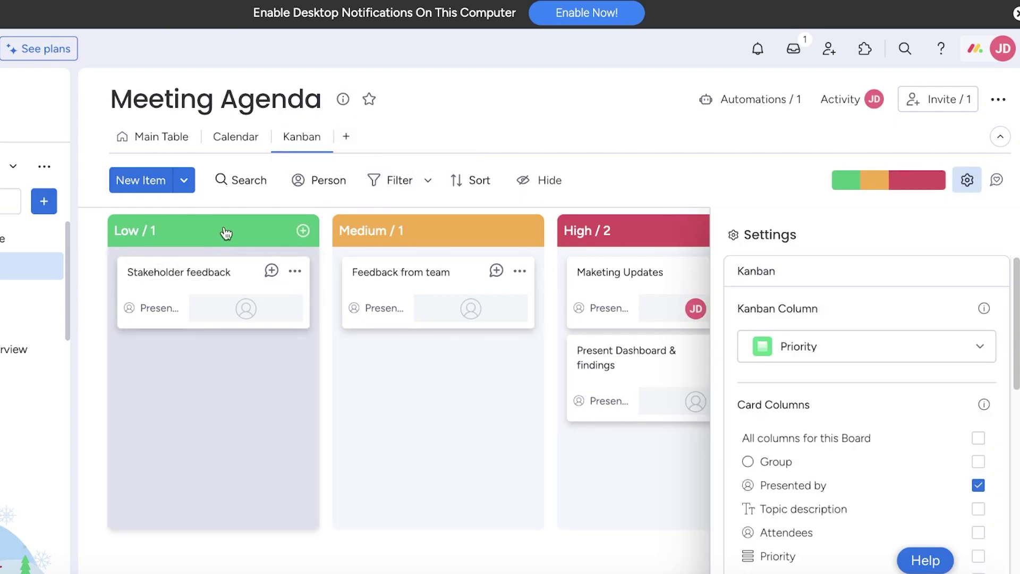
{"action": "left_click", "coordinate": [797, 349]}
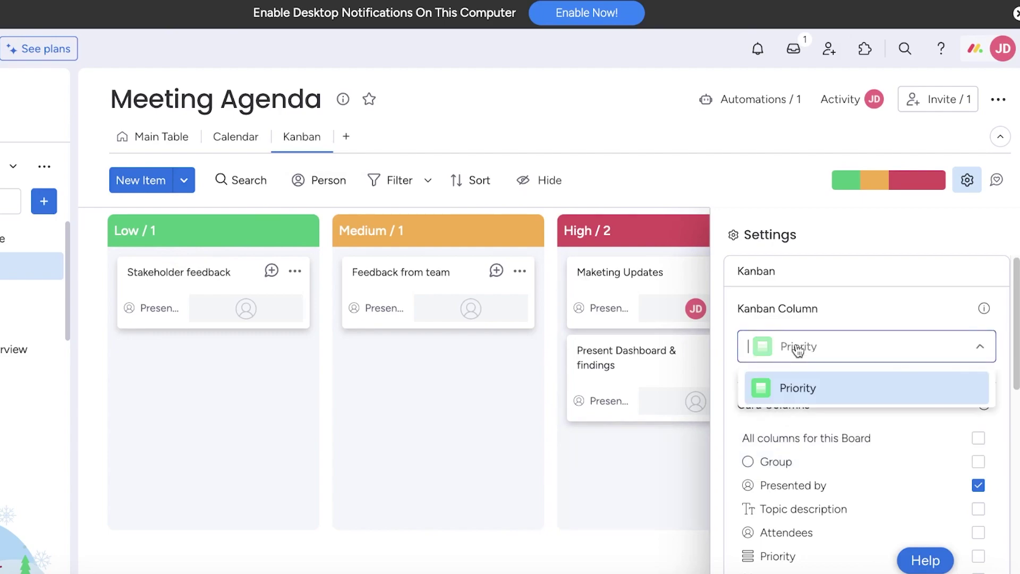
{"action": "left_click", "coordinate": [809, 386]}
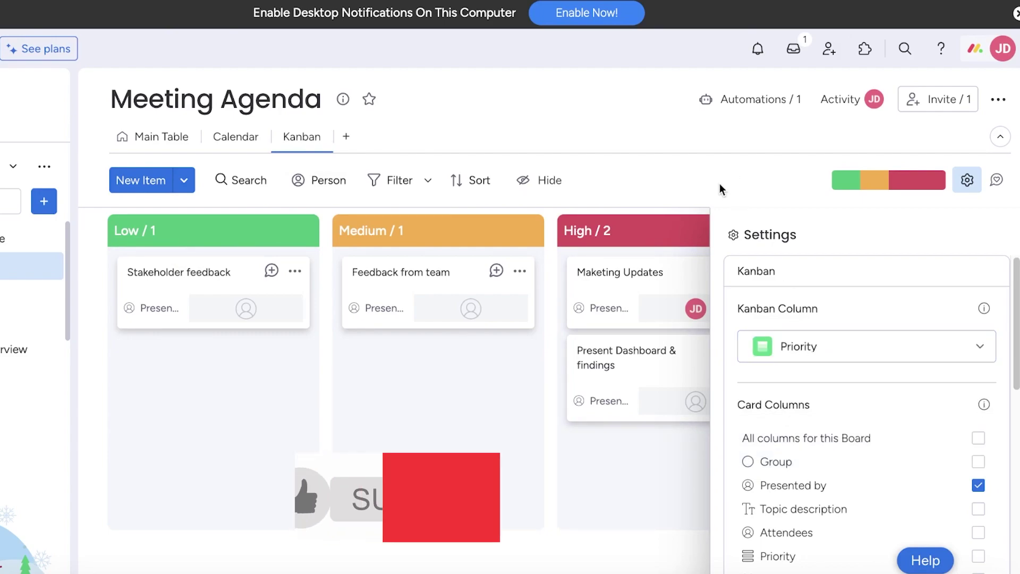
{"action": "left_click", "coordinate": [234, 136]}
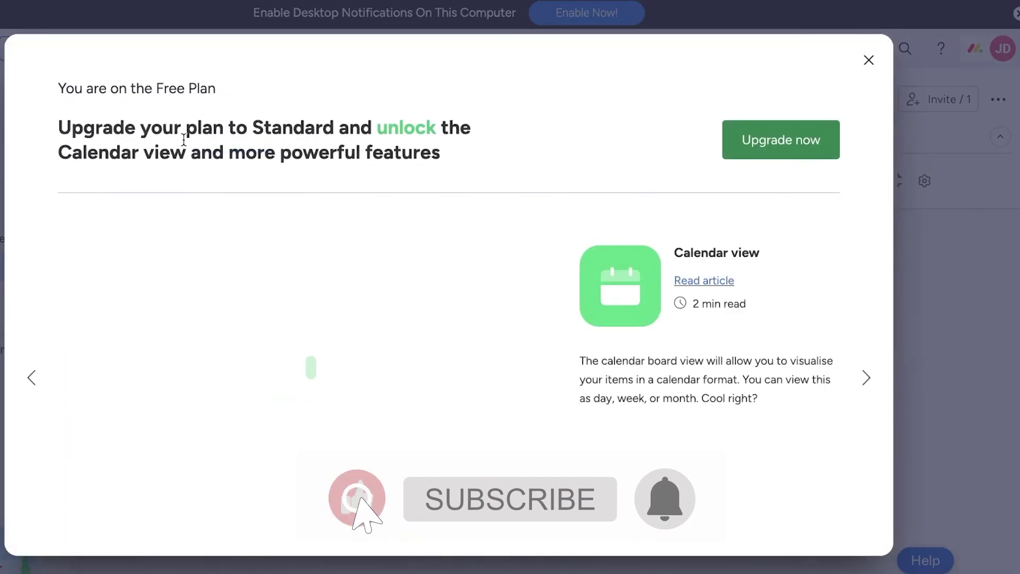
{"action": "left_click", "coordinate": [870, 60]}
{"action": "left_click", "coordinate": [183, 133]}
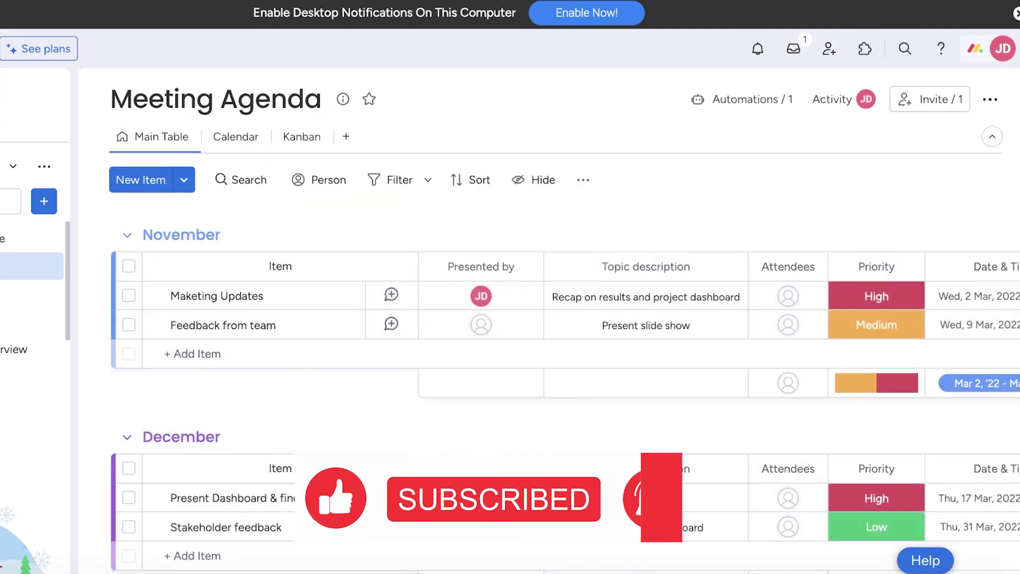
- Add a new status column named Month to the Meeting Agenda table
{"action": "scroll", "coordinate": [868, 311], "scroll_direction": "right", "scroll_amount": 5}
{"action": "scroll", "coordinate": [850, 319], "scroll_direction": "right", "scroll_amount": 3}
{"action": "left_click", "coordinate": [980, 266]}
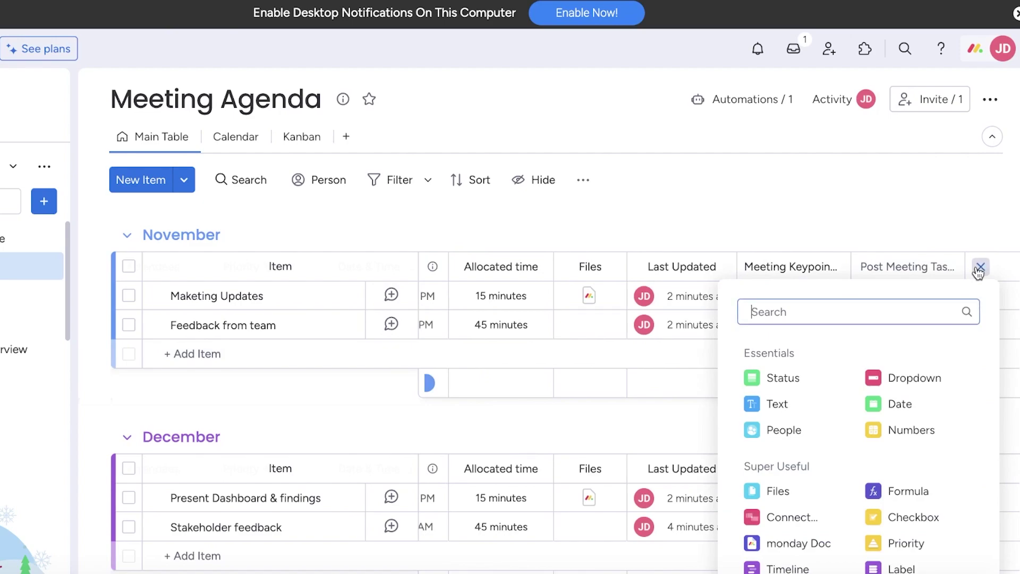
{"action": "left_click", "coordinate": [776, 378]}
{"action": "left_click", "coordinate": [926, 269]}
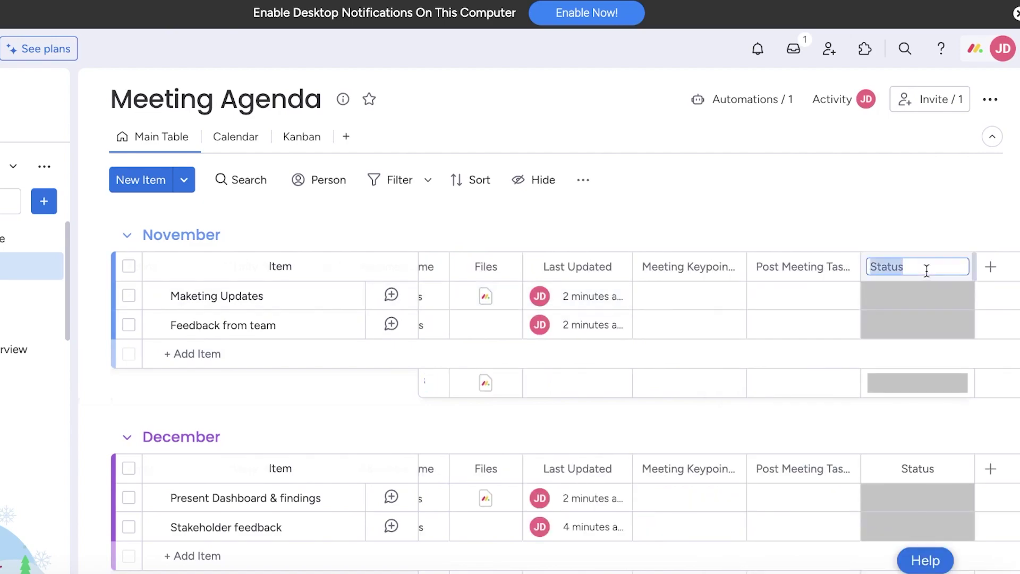
{"action": "type", "text": "Month"}
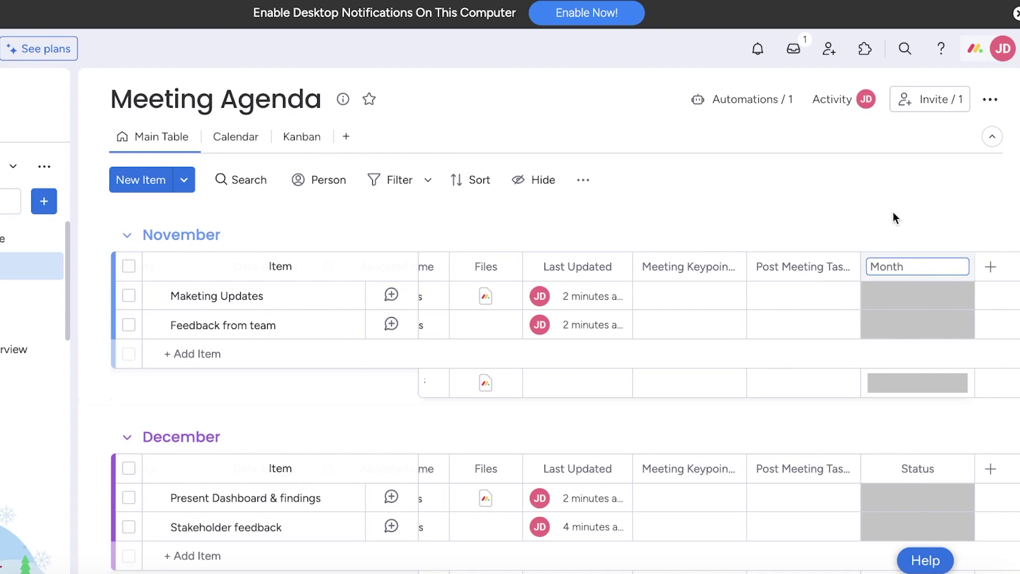
{"action": "left_click", "coordinate": [894, 216]}
- Edit the Month labels to November and December, removing the Working on it label
{"action": "left_click", "coordinate": [924, 299]}
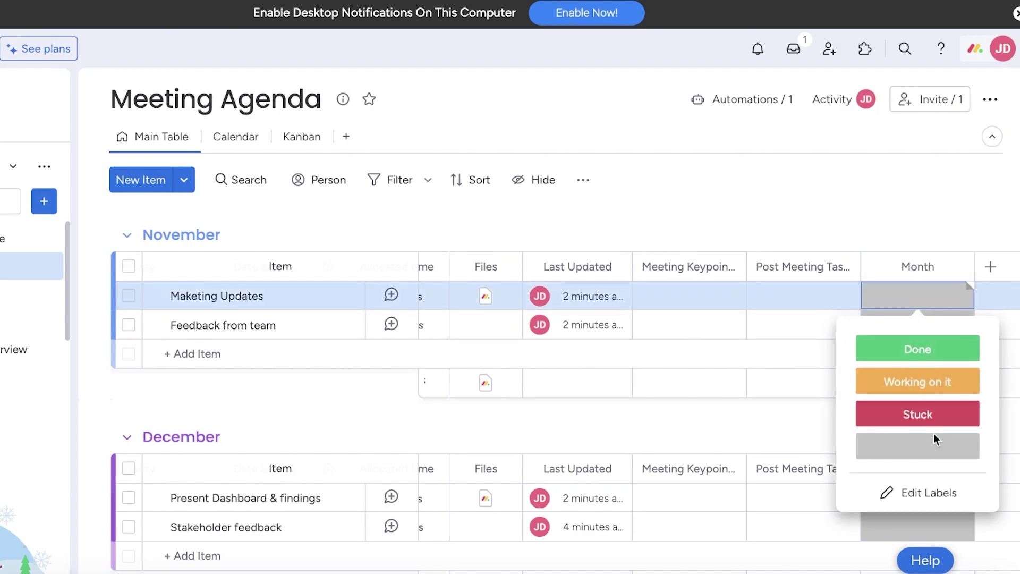
{"action": "left_click", "coordinate": [923, 425]}
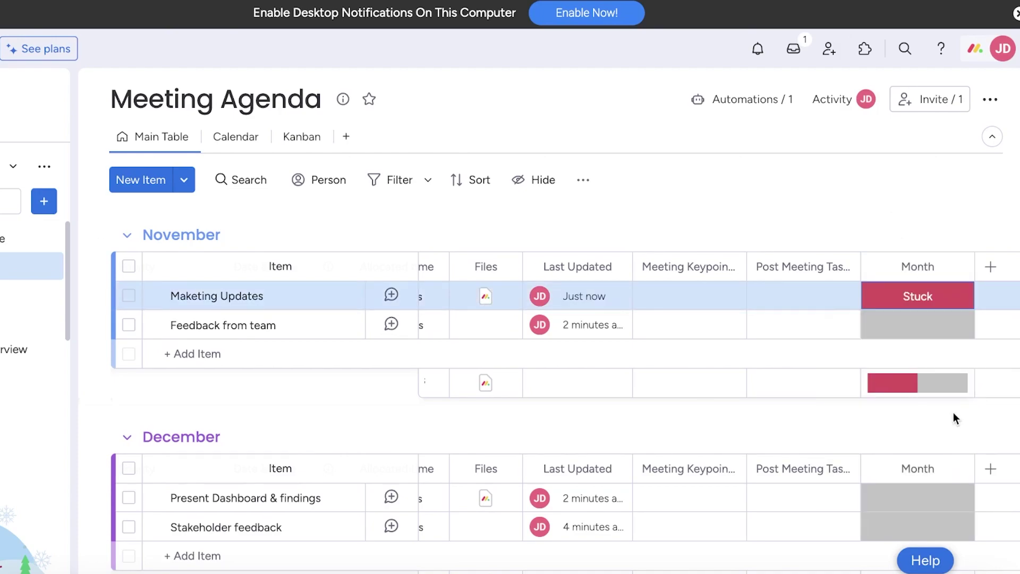
{"action": "left_click", "coordinate": [941, 297]}
{"action": "left_click", "coordinate": [936, 494]}
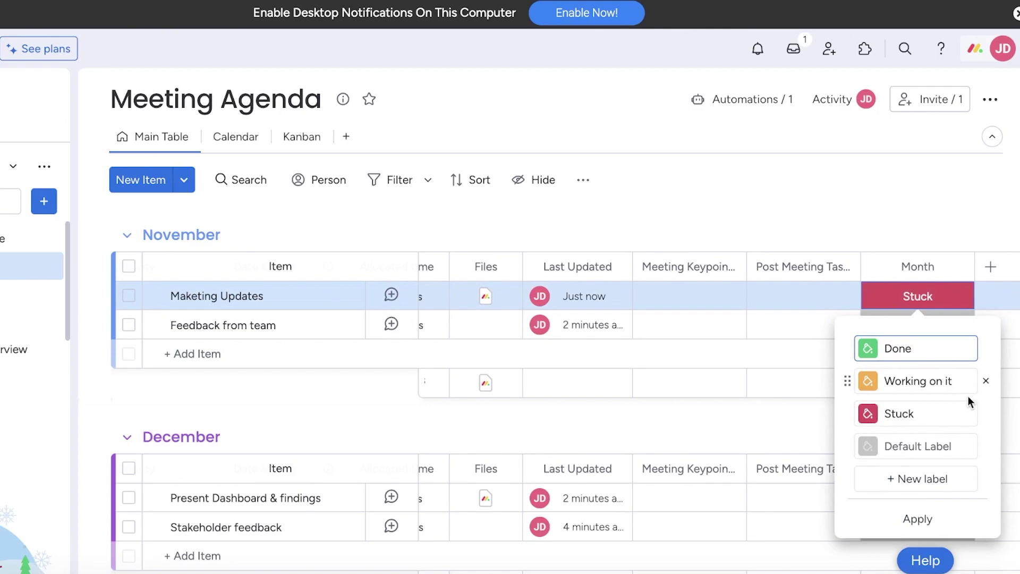
{"action": "left_click", "coordinate": [986, 381]}
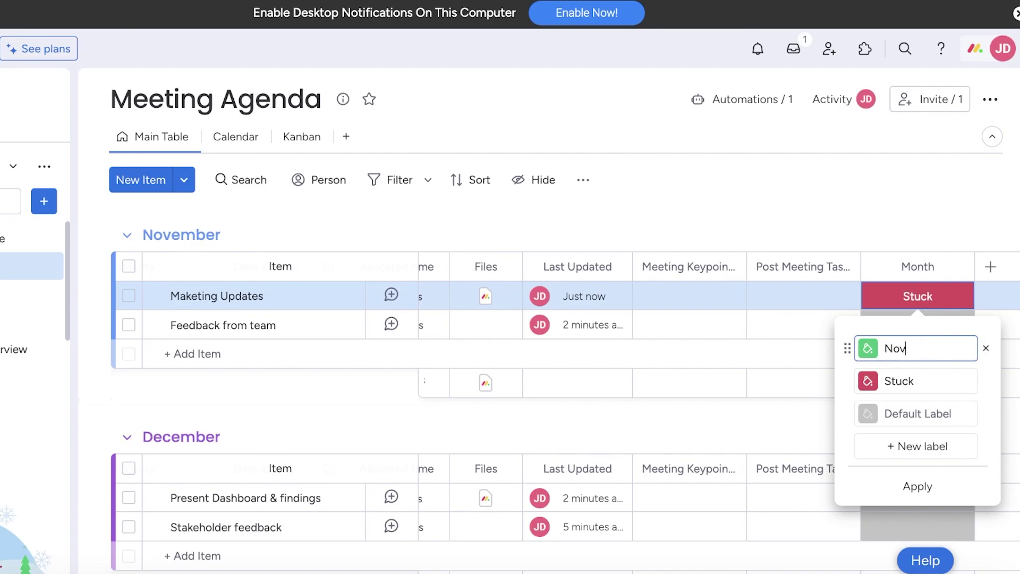
{"action": "key", "text": "Tab"}
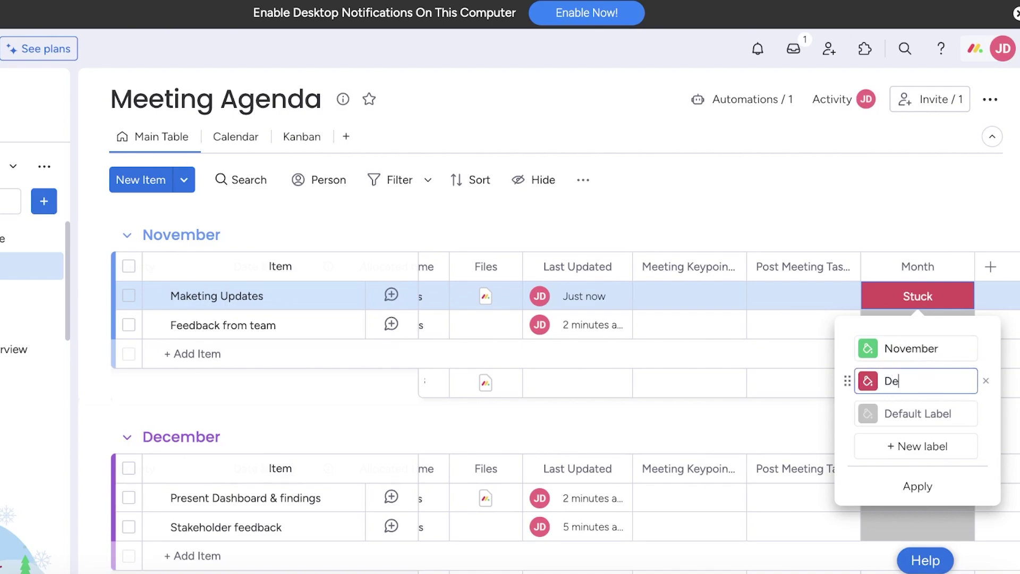
{"action": "type", "text": "December"}
{"action": "left_click", "coordinate": [837, 184]}
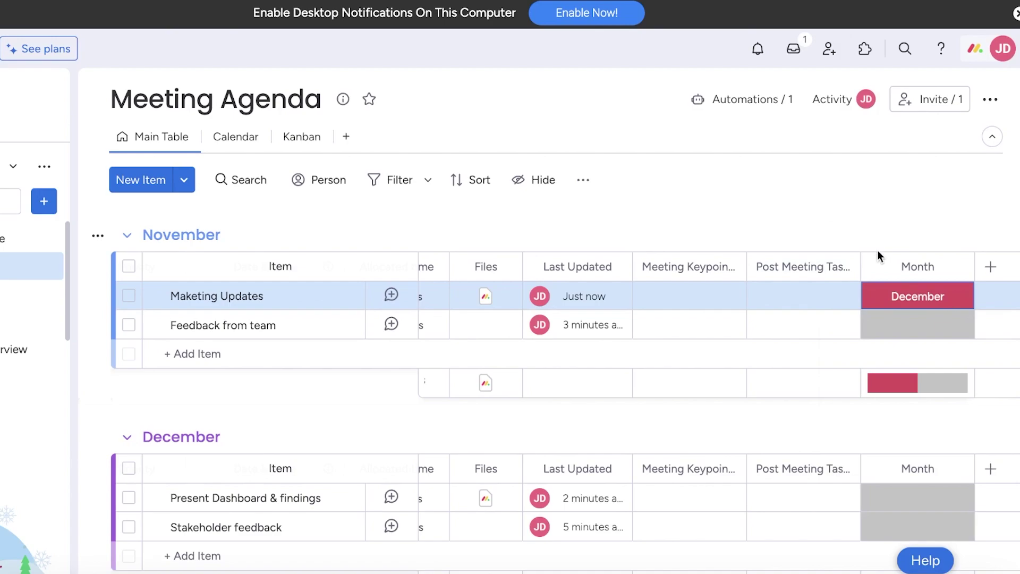
- Tag Maketing Updates and Feedback from team November; Present Dashboard & findings and Stakeholder feedback December
{"action": "left_click", "coordinate": [899, 304]}
{"action": "left_click", "coordinate": [918, 348]}
{"action": "left_click", "coordinate": [914, 330]}
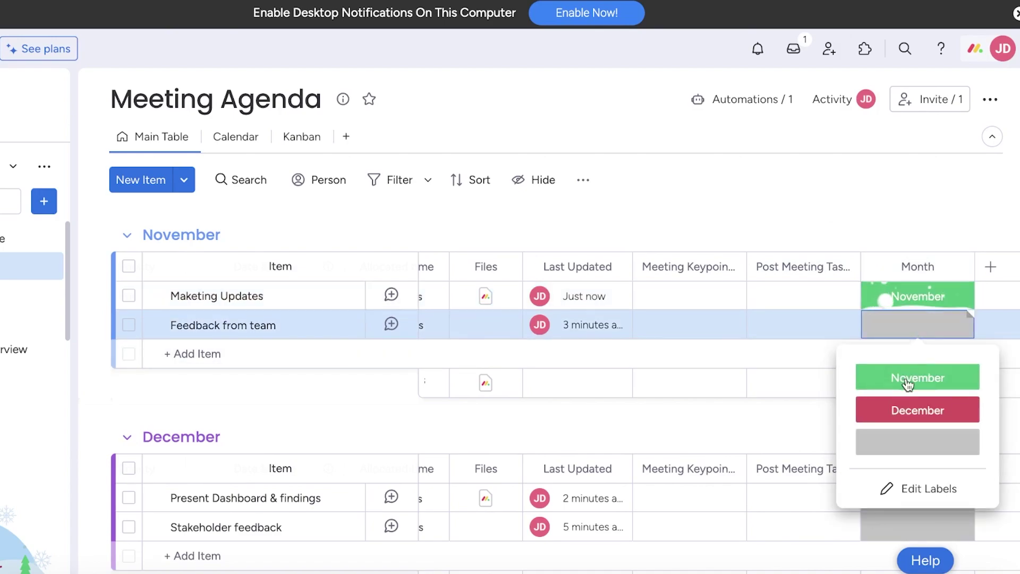
{"action": "left_click", "coordinate": [910, 377]}
{"action": "left_click", "coordinate": [920, 505]}
{"action": "left_click", "coordinate": [914, 381]}
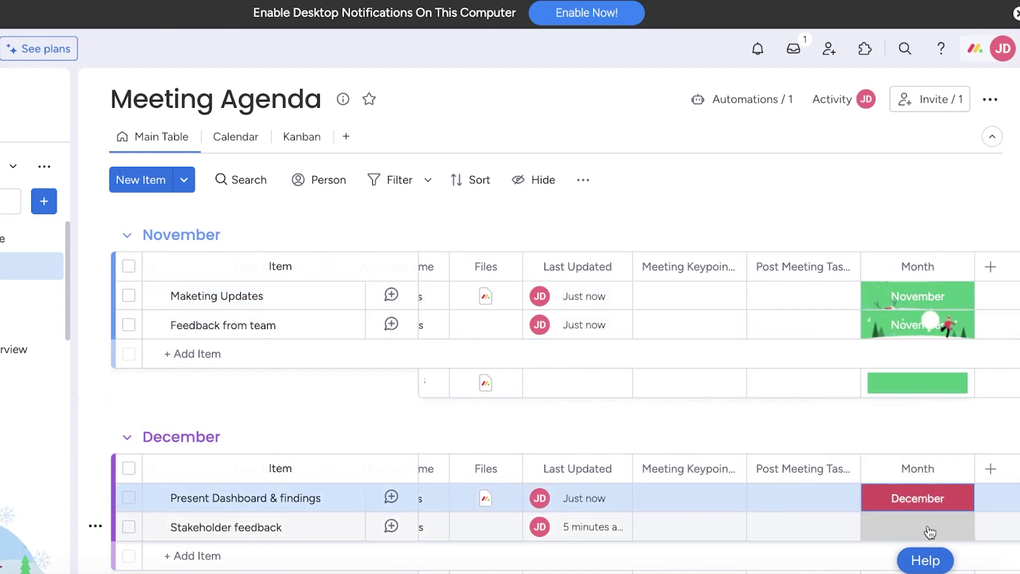
{"action": "left_click", "coordinate": [931, 537]}
{"action": "left_click", "coordinate": [900, 437]}
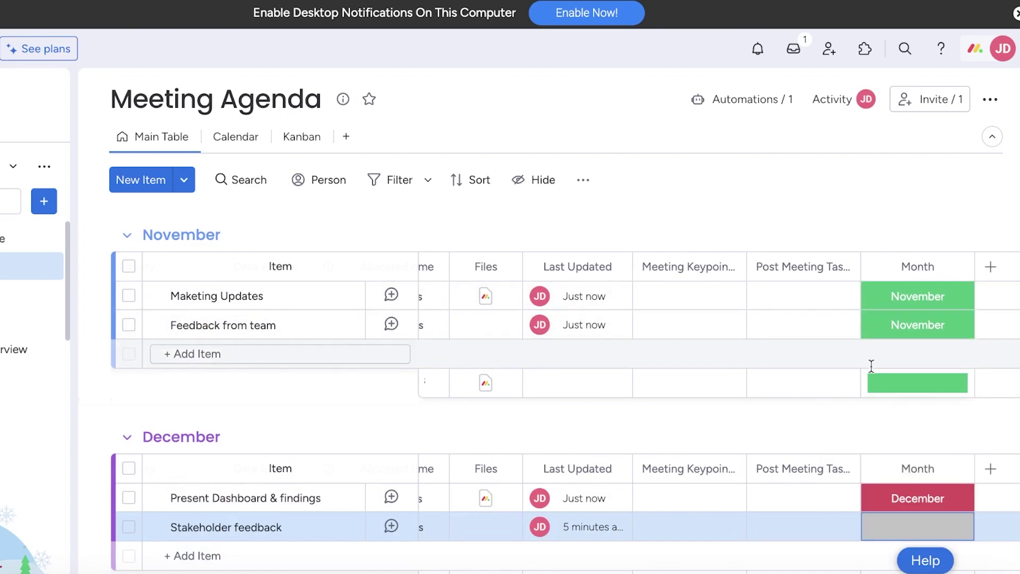
{"action": "left_click", "coordinate": [903, 520]}
{"action": "left_click", "coordinate": [918, 345]}
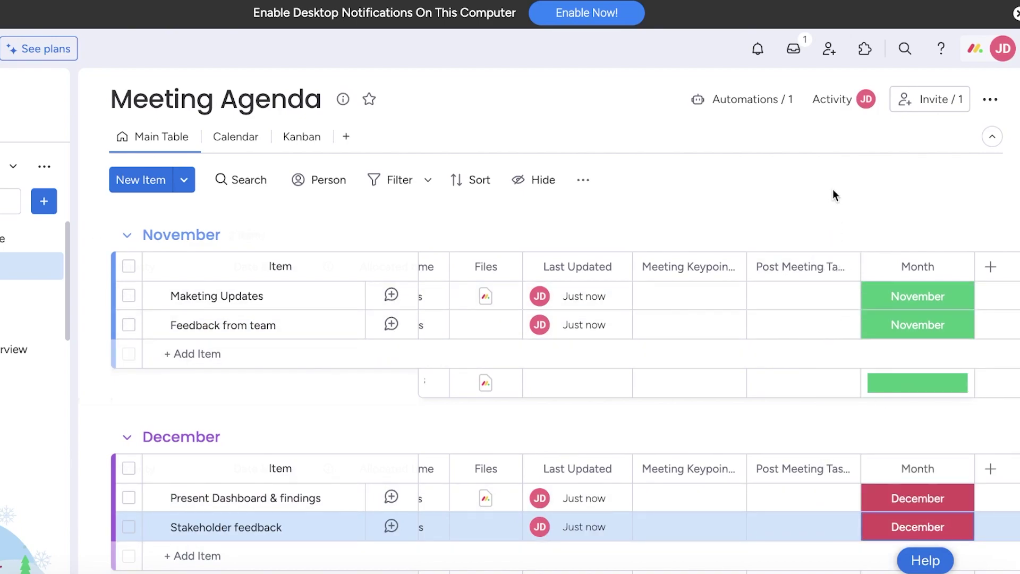
{"action": "scroll", "coordinate": [673, 242], "scroll_direction": "down", "scroll_amount": 2}
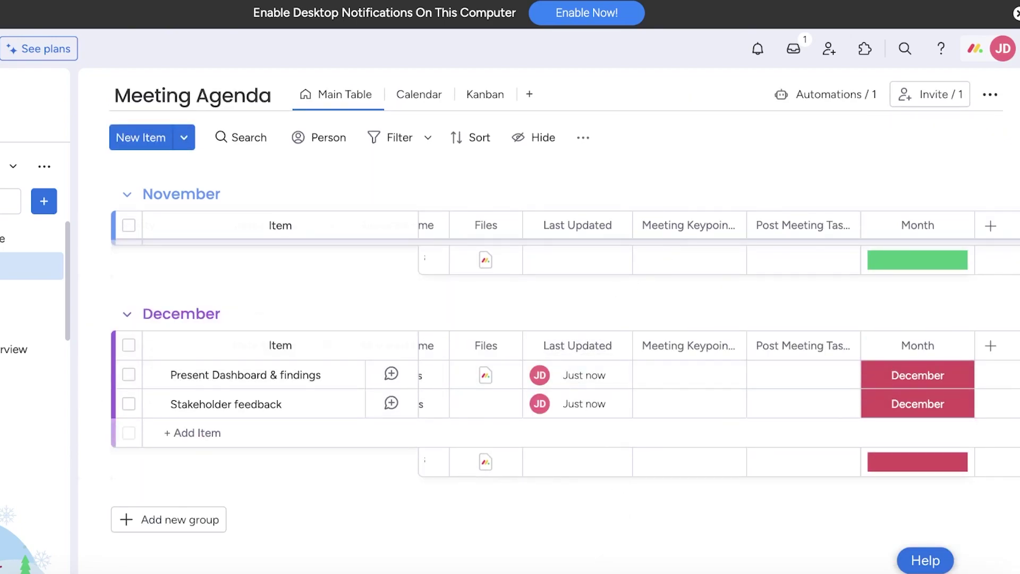
- Switch to the Kanban view and change its Kanban Column from Priority to Month
{"action": "scroll", "coordinate": [312, 526], "scroll_direction": "left", "scroll_amount": 10}
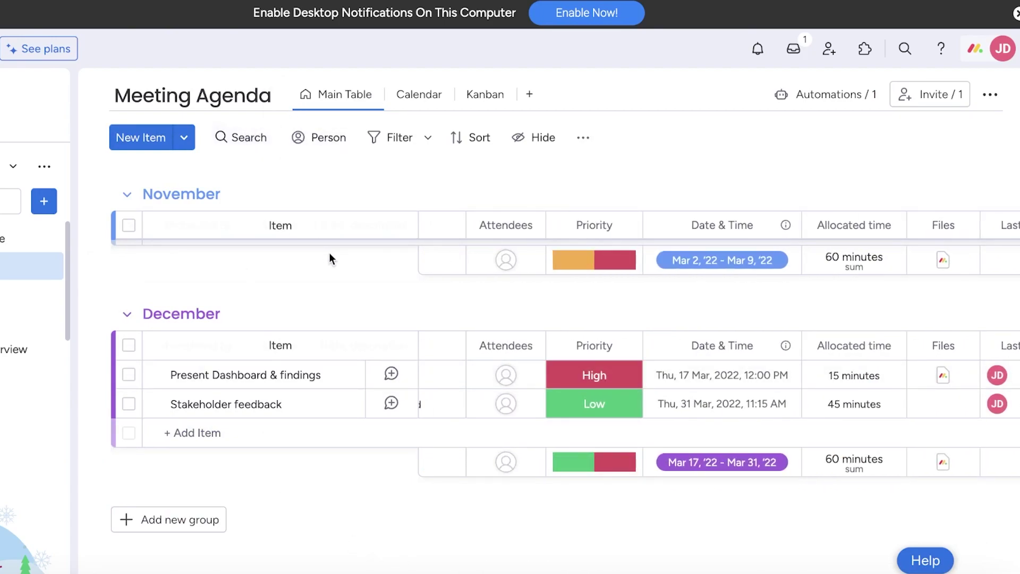
{"action": "left_click", "coordinate": [417, 95]}
{"action": "left_click", "coordinate": [869, 60]}
{"action": "left_click", "coordinate": [503, 94]}
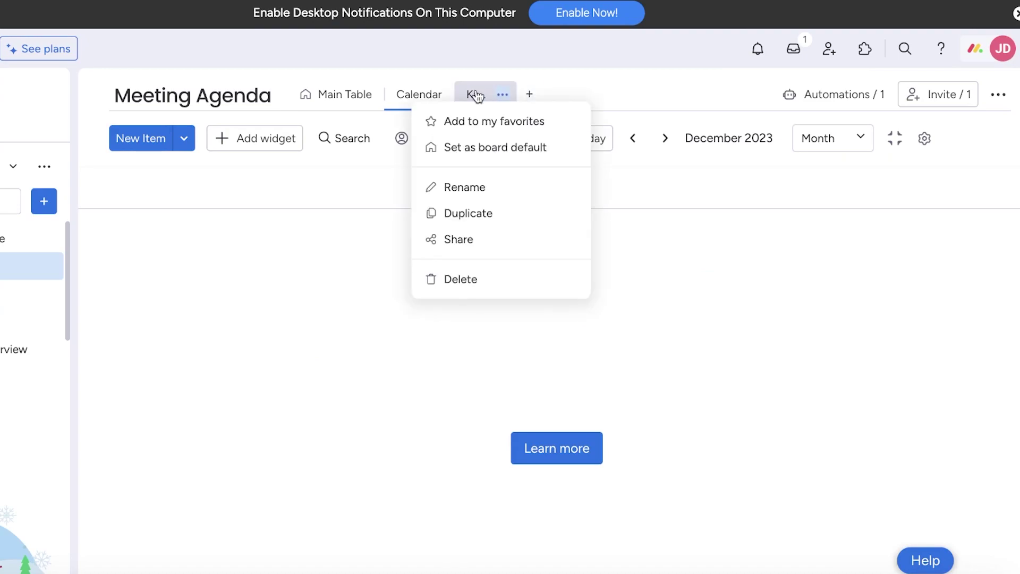
{"action": "left_click", "coordinate": [481, 95]}
{"action": "left_click", "coordinate": [824, 349]}
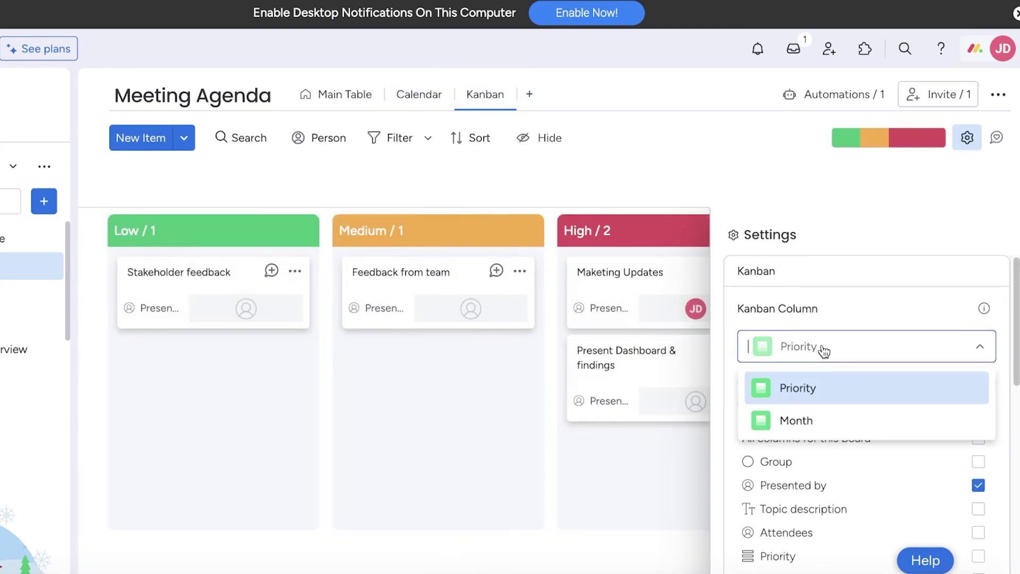
{"action": "left_click", "coordinate": [788, 419]}
{"action": "left_click", "coordinate": [681, 320]}
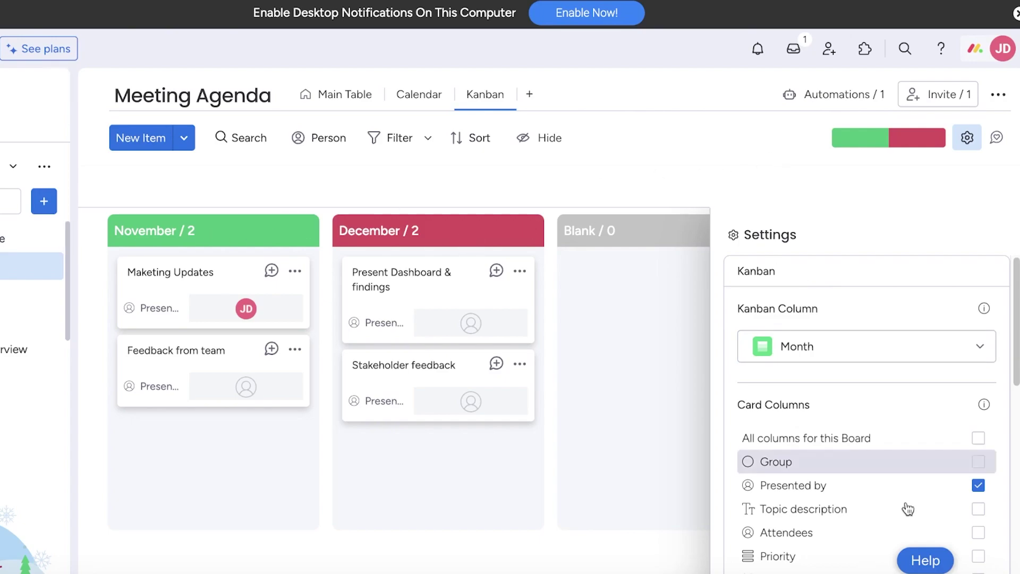
{"action": "scroll", "coordinate": [832, 410], "scroll_direction": "down", "scroll_amount": 5}
{"action": "scroll", "coordinate": [832, 410], "scroll_direction": "down", "scroll_amount": 5}
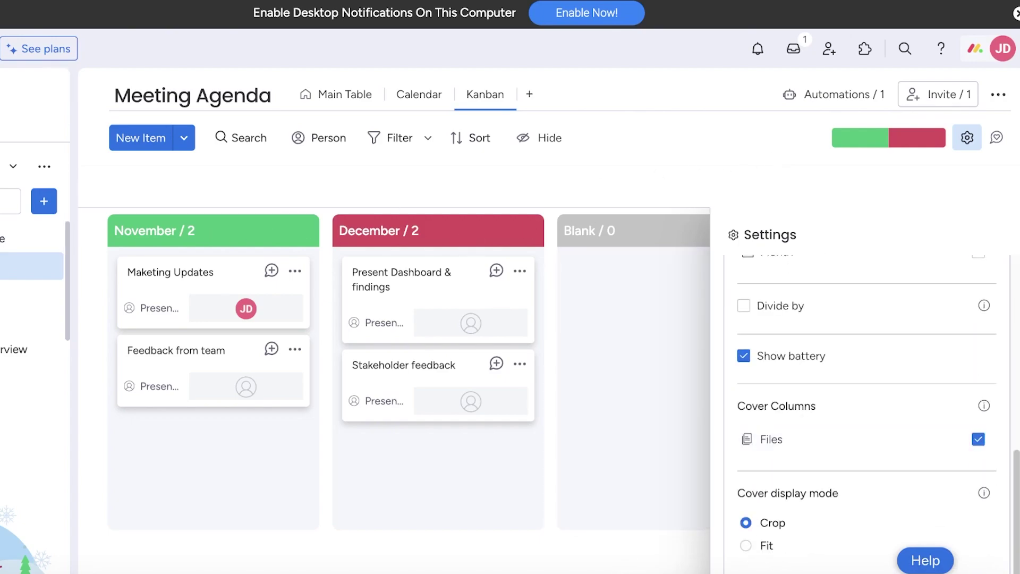
{"action": "left_click", "coordinate": [967, 138]}
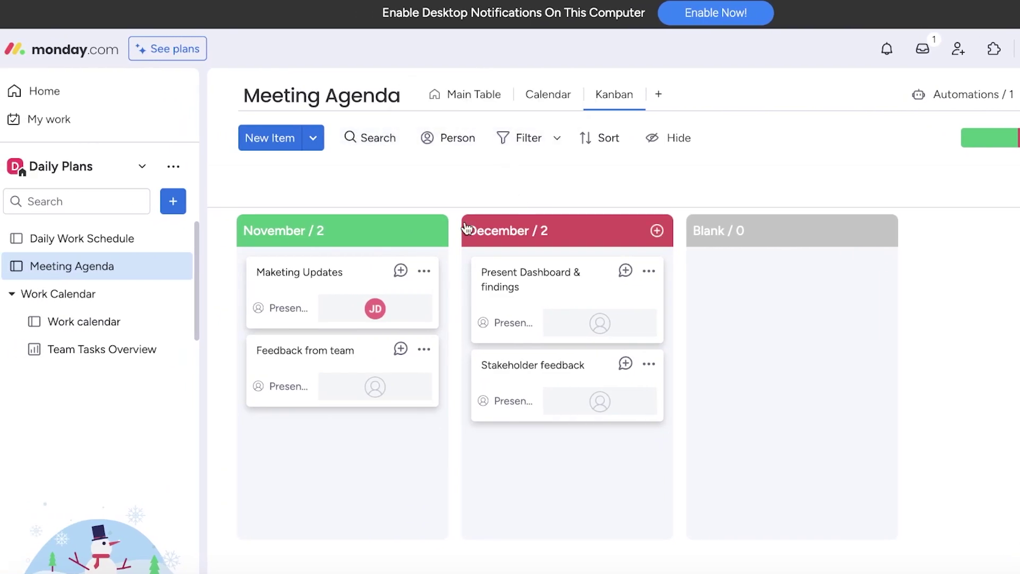
- Open the Work calendar board and dismiss its upgrade prompt
{"action": "left_click", "coordinate": [85, 293]}
{"action": "left_click", "coordinate": [82, 294]}
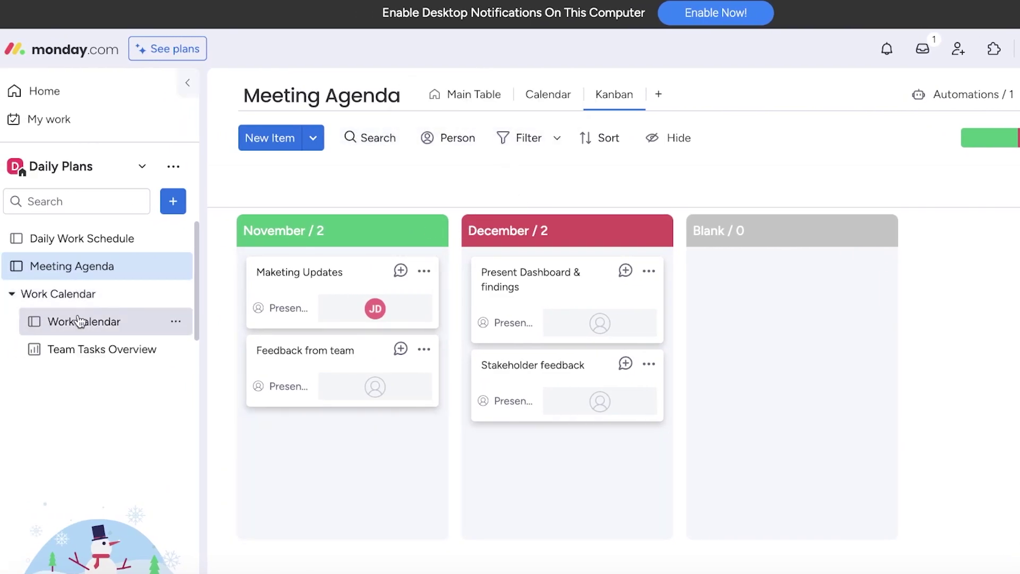
{"action": "left_click", "coordinate": [79, 321]}
{"action": "left_click", "coordinate": [998, 60]}
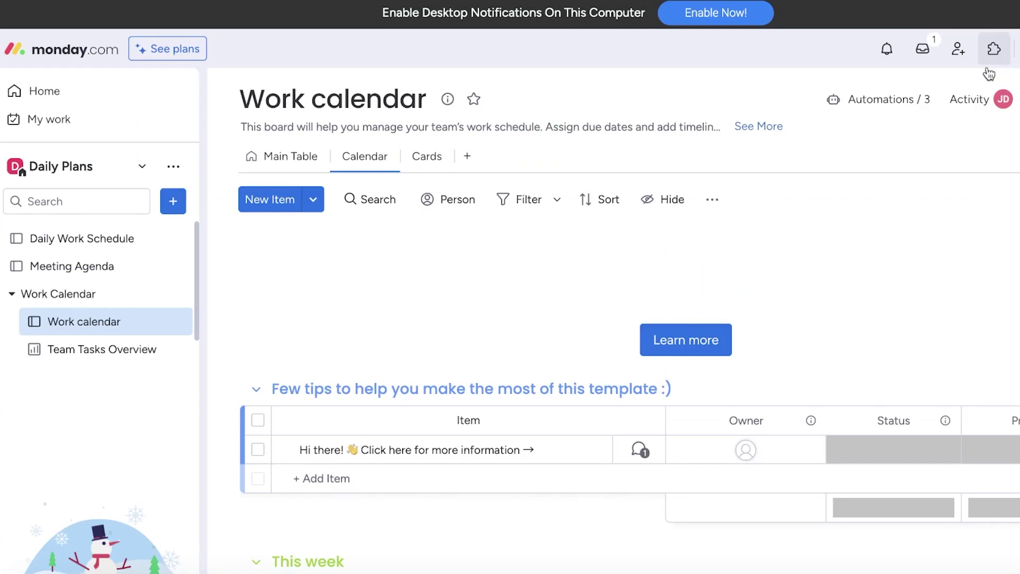
{"action": "left_click", "coordinate": [104, 293]}
{"action": "scroll", "coordinate": [436, 399], "scroll_direction": "down", "scroll_amount": 10}
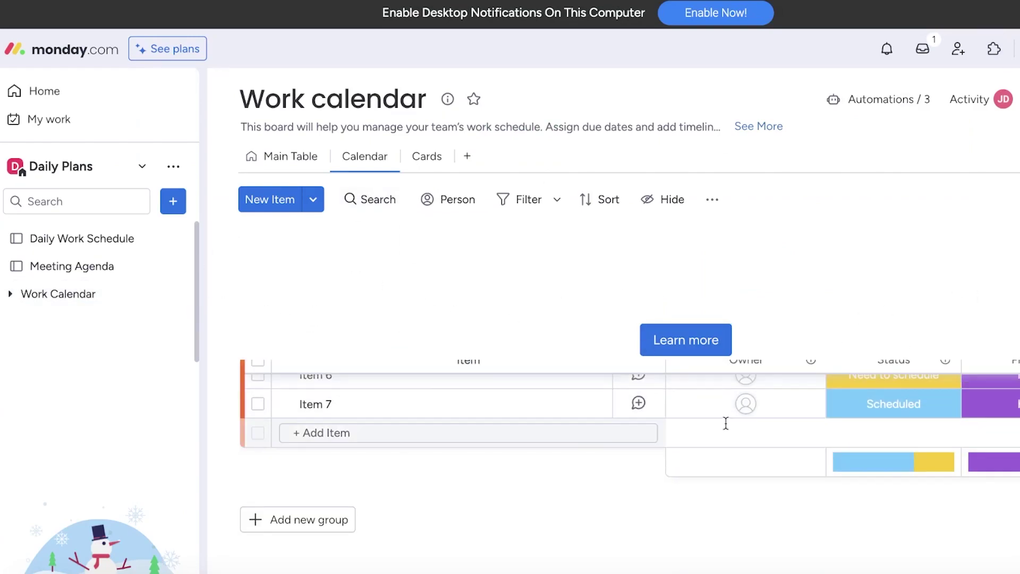
- Browse the Cards and Main Table views, then go to the Daily Work Schedule board
{"action": "left_click", "coordinate": [423, 158]}
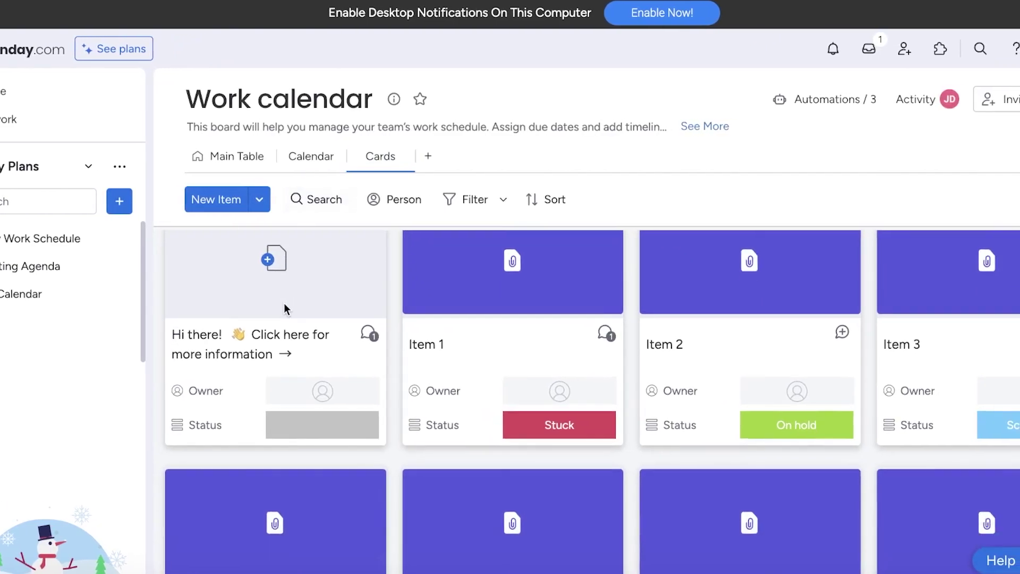
{"action": "scroll", "coordinate": [452, 330], "scroll_direction": "down", "scroll_amount": 3}
{"action": "left_click", "coordinate": [353, 155]}
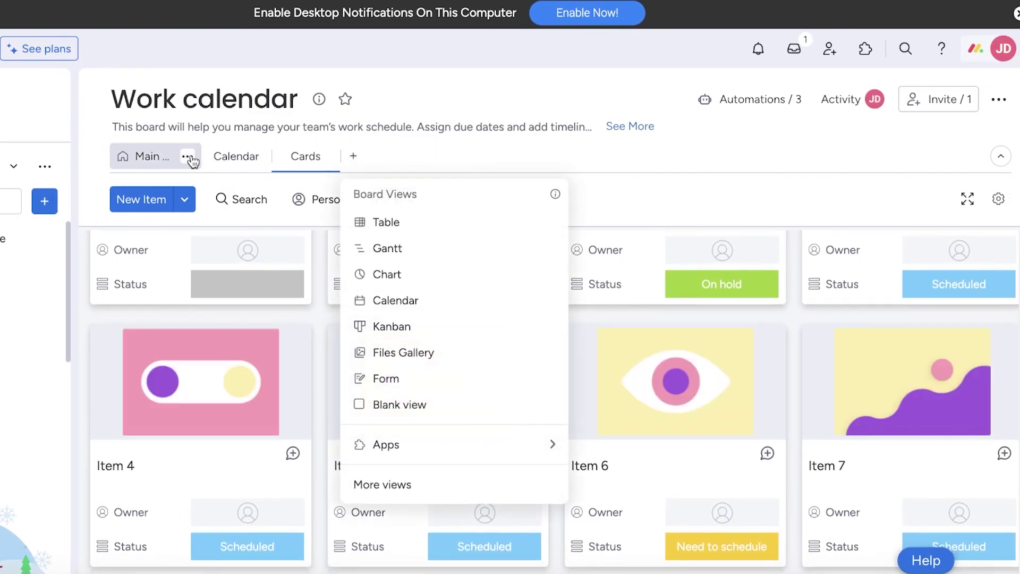
{"action": "left_click", "coordinate": [187, 156]}
{"action": "left_click", "coordinate": [151, 157]}
{"action": "scroll", "coordinate": [407, 291], "scroll_direction": "down", "scroll_amount": 8}
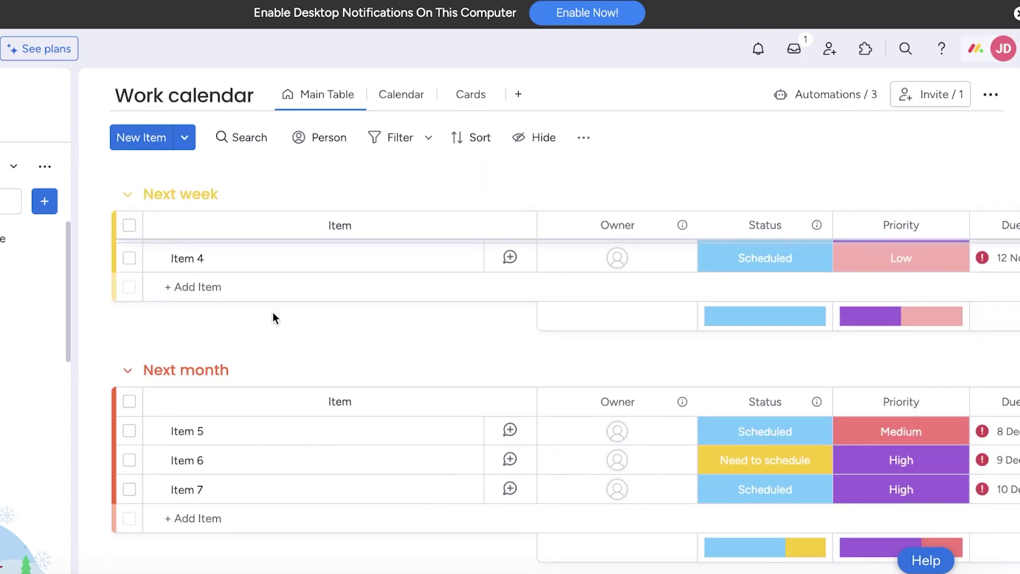
{"action": "scroll", "coordinate": [272, 311], "scroll_direction": "up", "scroll_amount": 4}
{"action": "scroll", "coordinate": [164, 232], "scroll_direction": "down", "scroll_amount": 4}
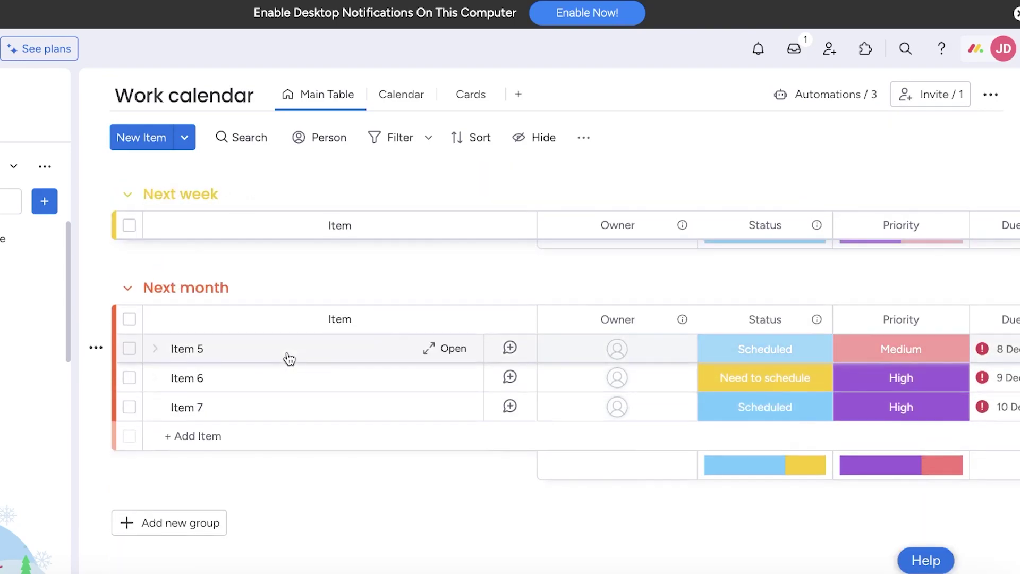
{"action": "scroll", "coordinate": [287, 358], "scroll_direction": "up", "scroll_amount": 4}
{"action": "scroll", "coordinate": [287, 356], "scroll_direction": "down", "scroll_amount": 1}
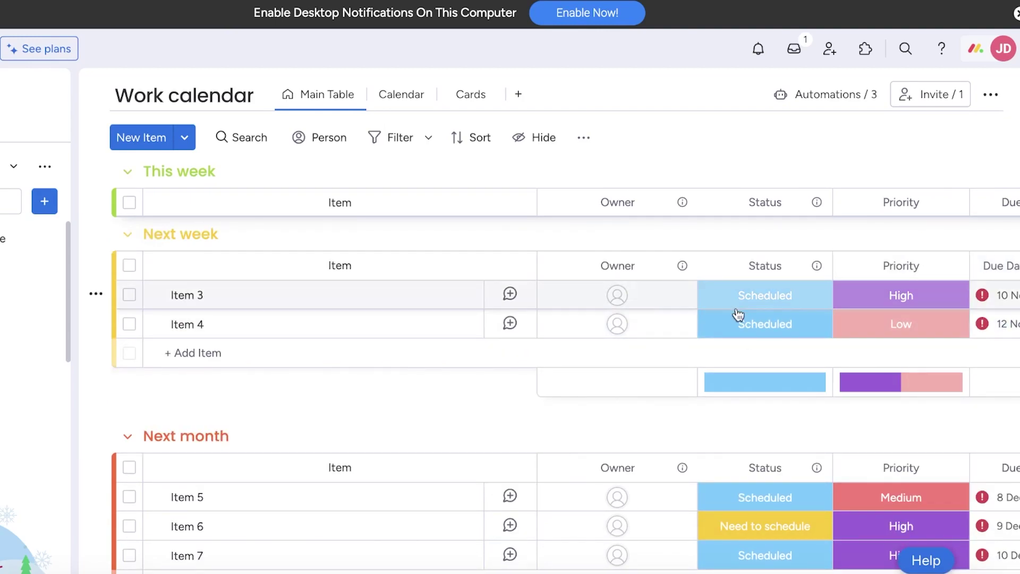
{"action": "left_click", "coordinate": [21, 238]}
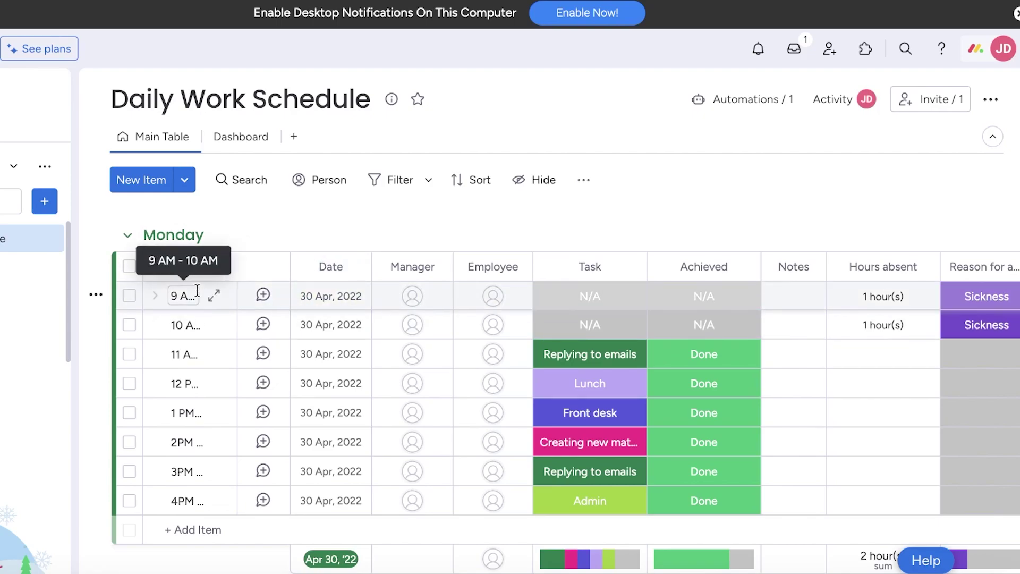
- Add a new group below Monday and name it Tuesday
{"action": "scroll", "coordinate": [149, 247], "scroll_direction": "down", "scroll_amount": 2}
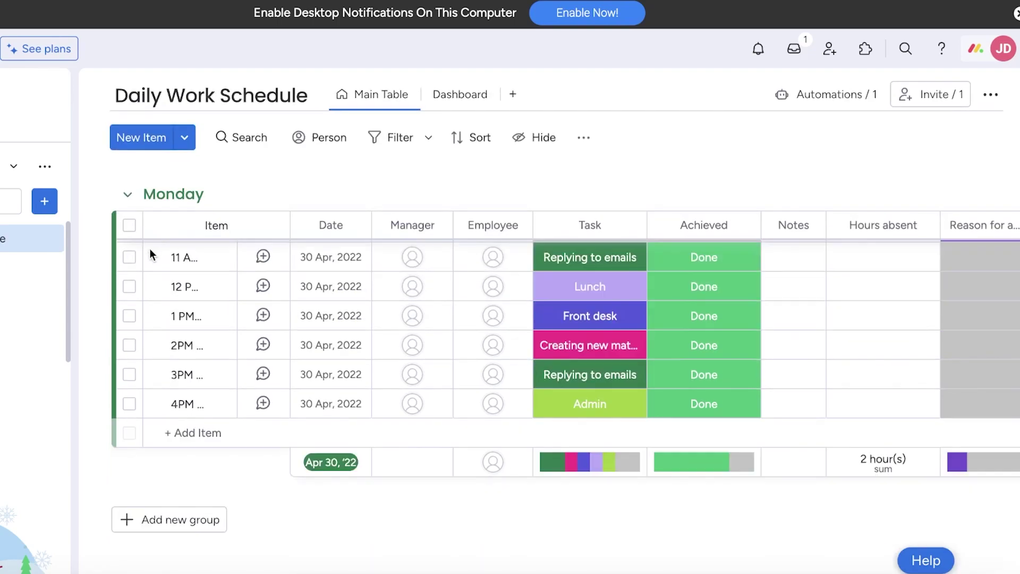
{"action": "scroll", "coordinate": [154, 237], "scroll_direction": "up", "scroll_amount": 2}
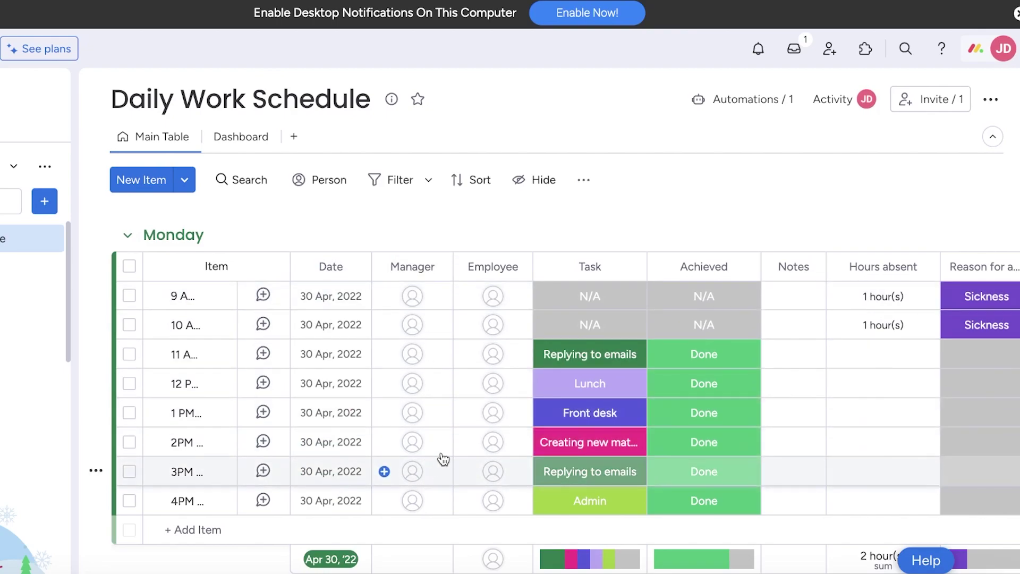
{"action": "scroll", "coordinate": [211, 223], "scroll_direction": "down", "scroll_amount": 2}
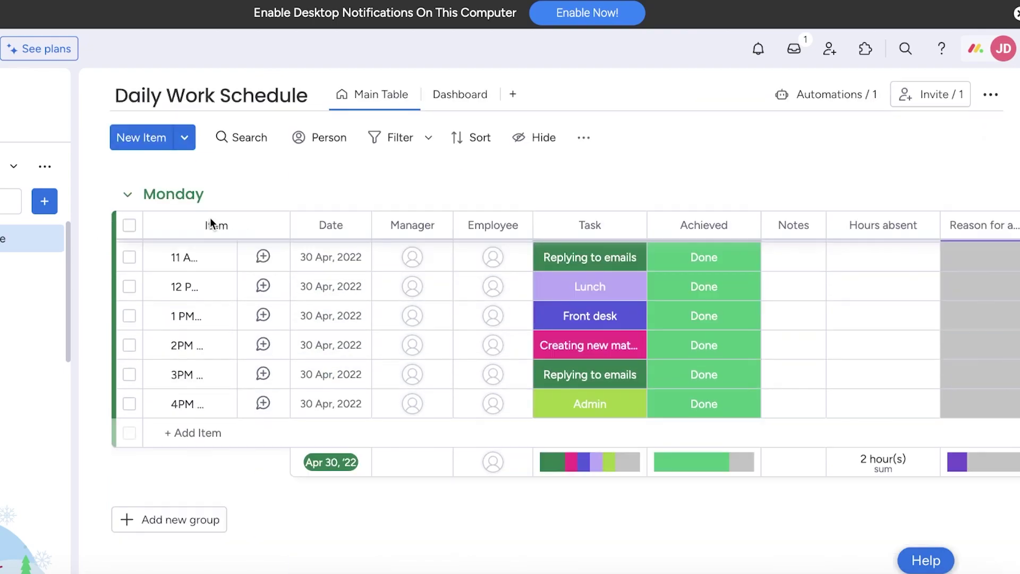
{"action": "left_click", "coordinate": [162, 518]}
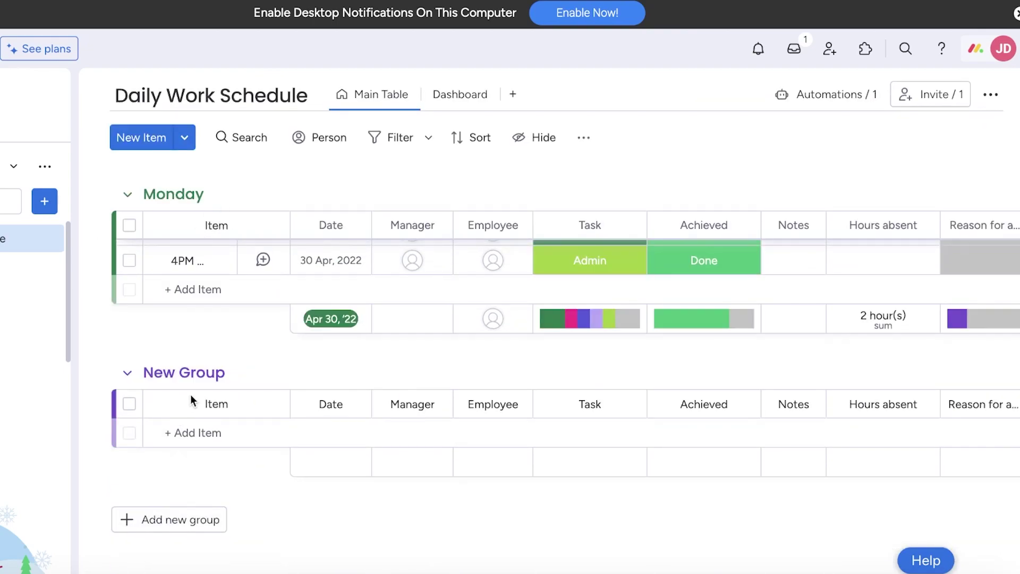
{"action": "left_click", "coordinate": [171, 372]}
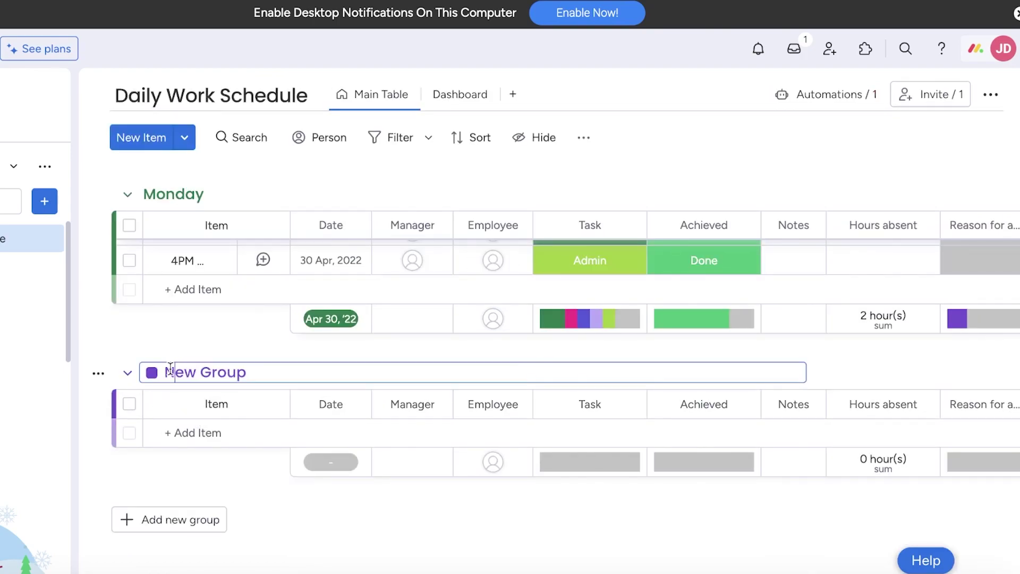
{"action": "triple_click", "coordinate": [171, 371]}
{"action": "type", "text": "Tuesday"}
{"action": "left_click", "coordinate": [198, 429]}
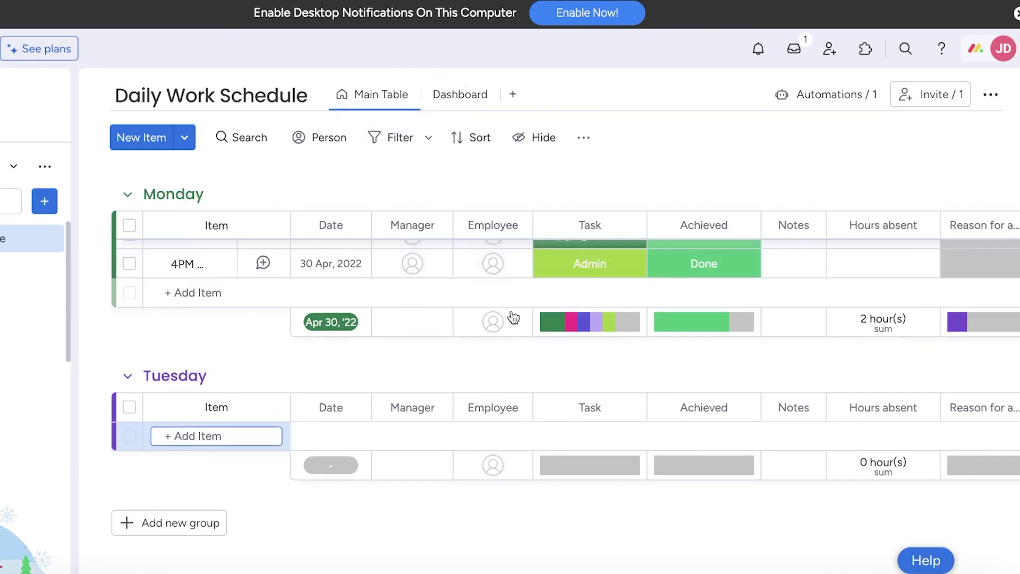
{"action": "scroll", "coordinate": [512, 317], "scroll_direction": "up", "scroll_amount": 5}
{"action": "scroll", "coordinate": [852, 272], "scroll_direction": "right", "scroll_amount": 6}
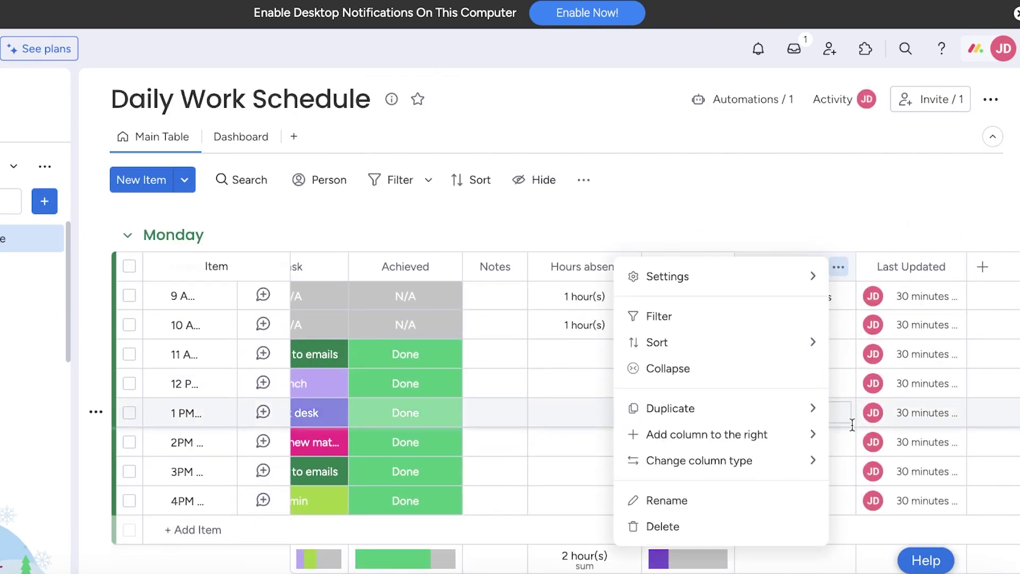
- Delete the Comments and Hours absent columns, confirming each deletion
{"action": "left_click", "coordinate": [708, 529]}
{"action": "left_click", "coordinate": [655, 118]}
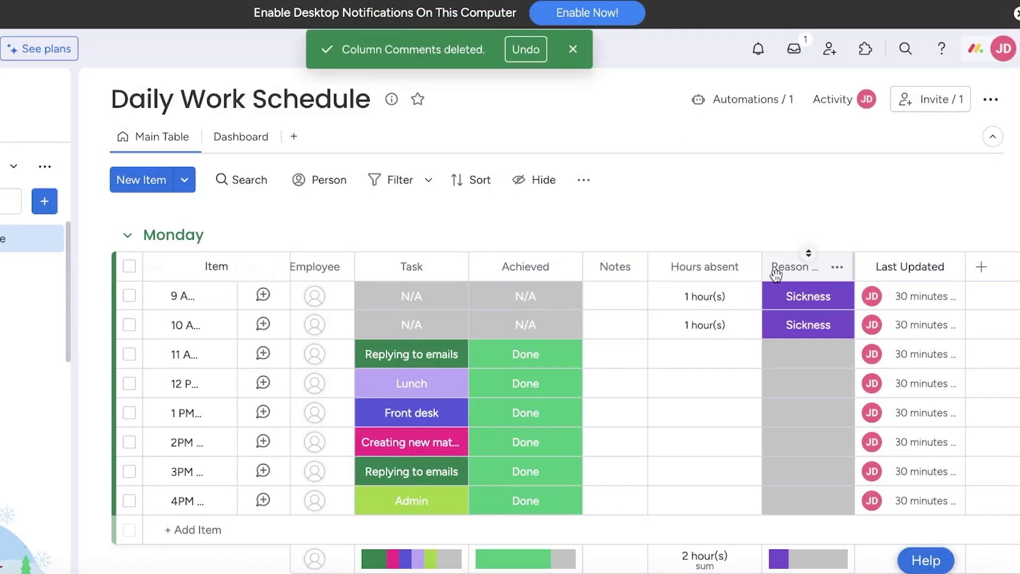
{"action": "left_click", "coordinate": [744, 266]}
{"action": "left_click", "coordinate": [806, 527]}
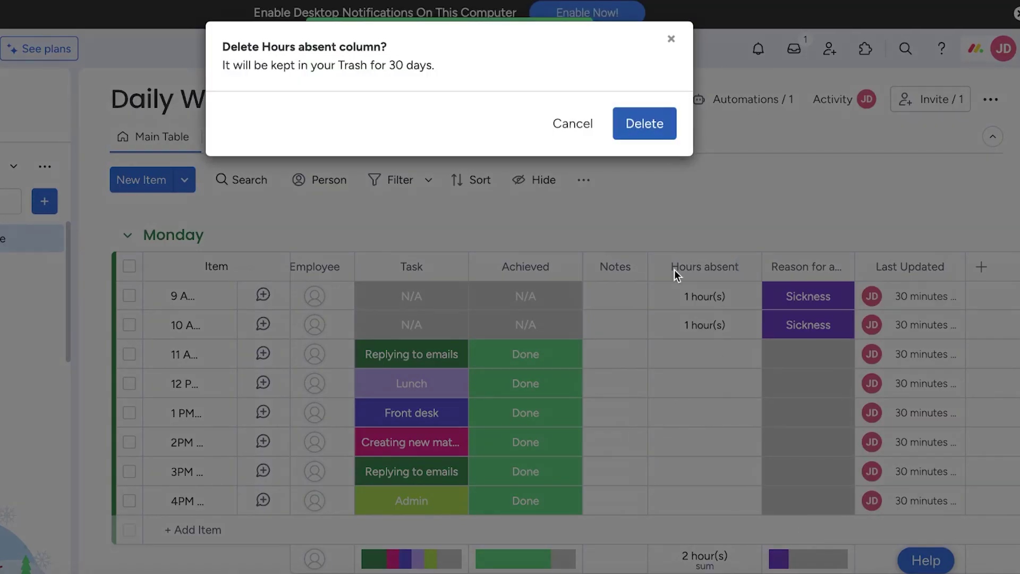
{"action": "left_click", "coordinate": [635, 133]}
- Look at the Achieved column's options and close them without changes
{"action": "left_click", "coordinate": [676, 266]}
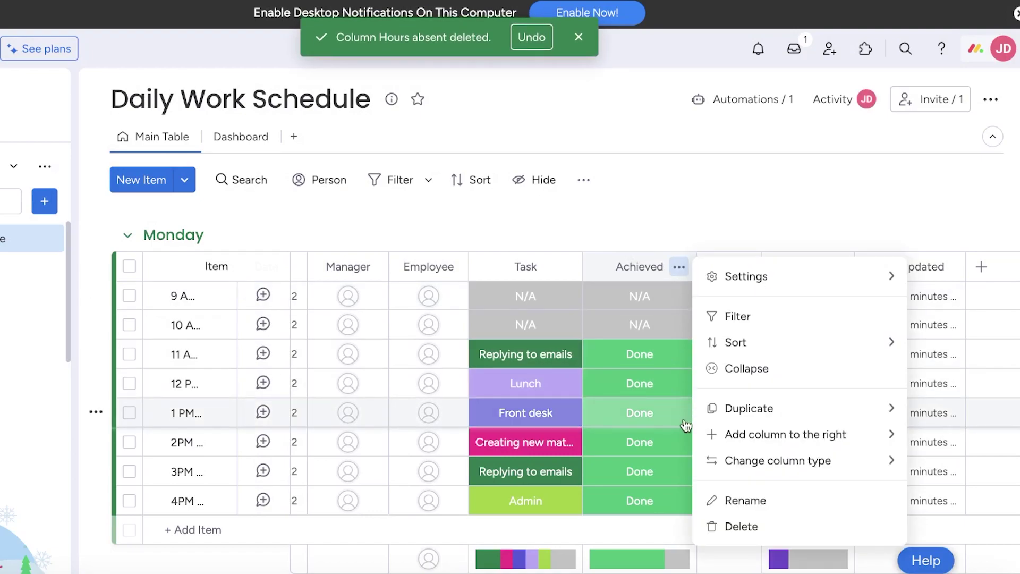
{"action": "mouse_move", "coordinate": [707, 434]}
{"action": "left_click", "coordinate": [729, 165]}
{"action": "scroll", "coordinate": [678, 254], "scroll_direction": "down", "scroll_amount": 5}
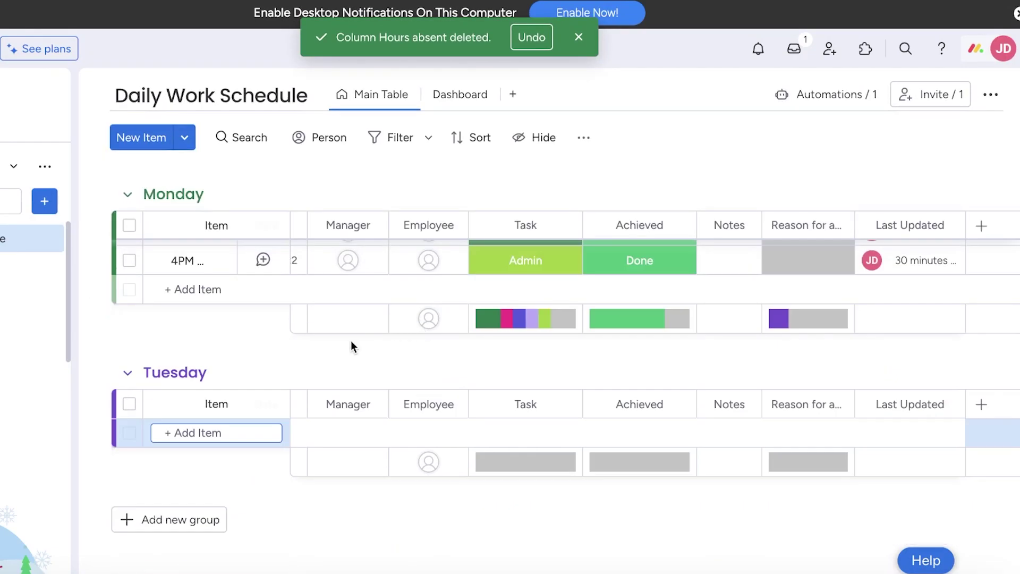
{"action": "scroll", "coordinate": [315, 397], "scroll_direction": "up", "scroll_amount": 2}
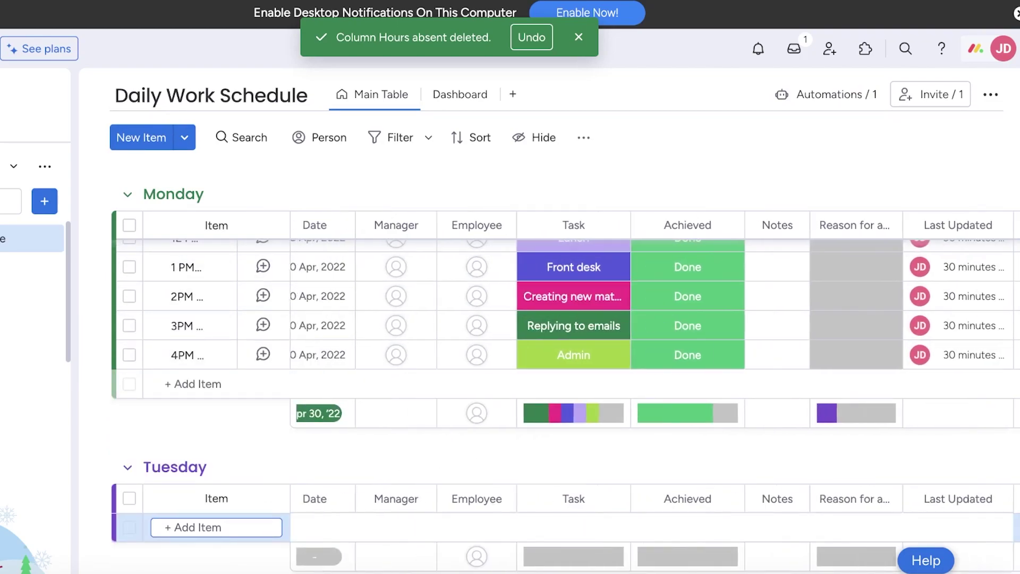
{"action": "scroll", "coordinate": [410, 409], "scroll_direction": "up", "scroll_amount": 3}
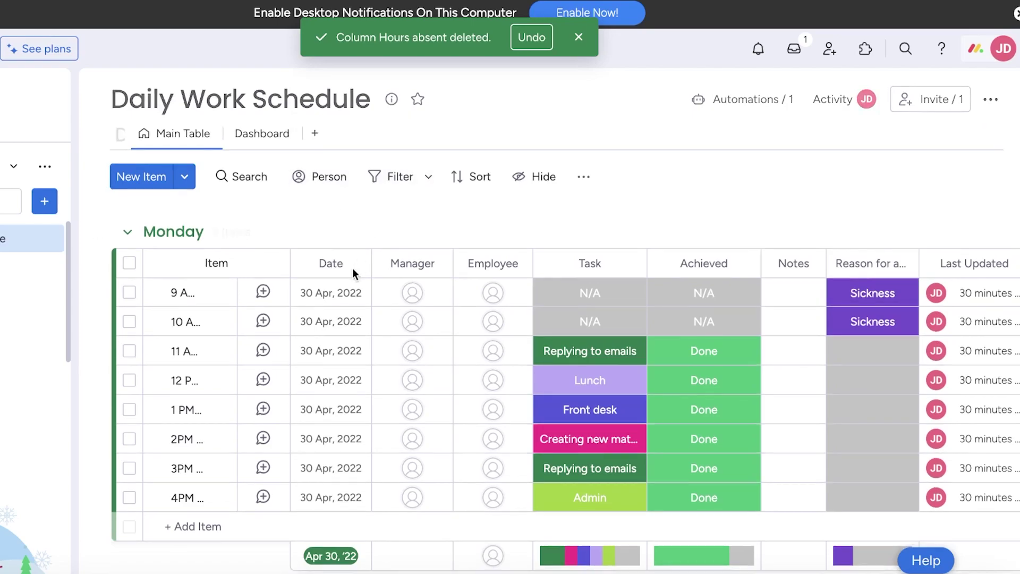
{"action": "scroll", "coordinate": [319, 269], "scroll_direction": "down", "scroll_amount": 5}
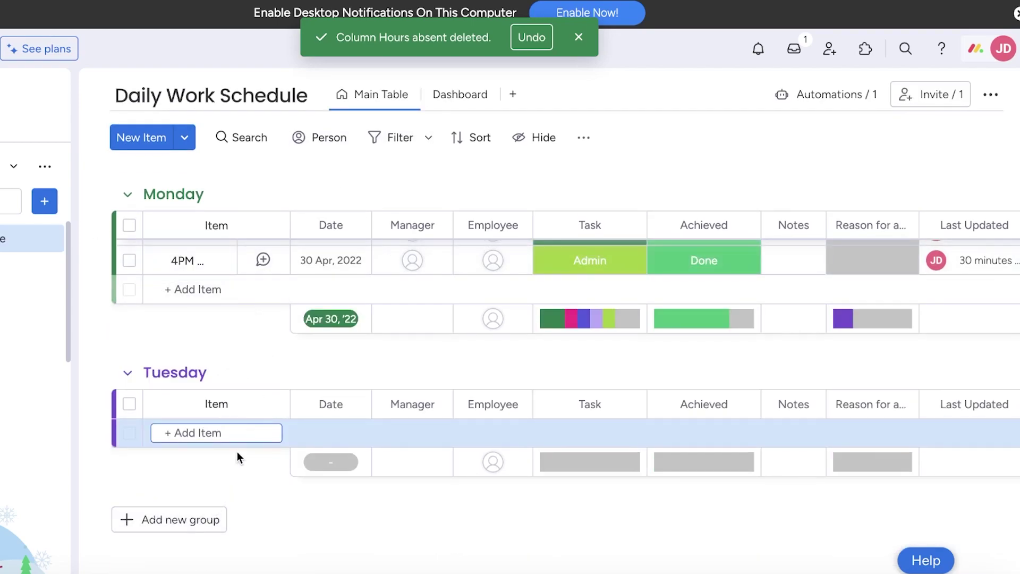
{"action": "scroll", "coordinate": [225, 451], "scroll_direction": "up", "scroll_amount": 5}
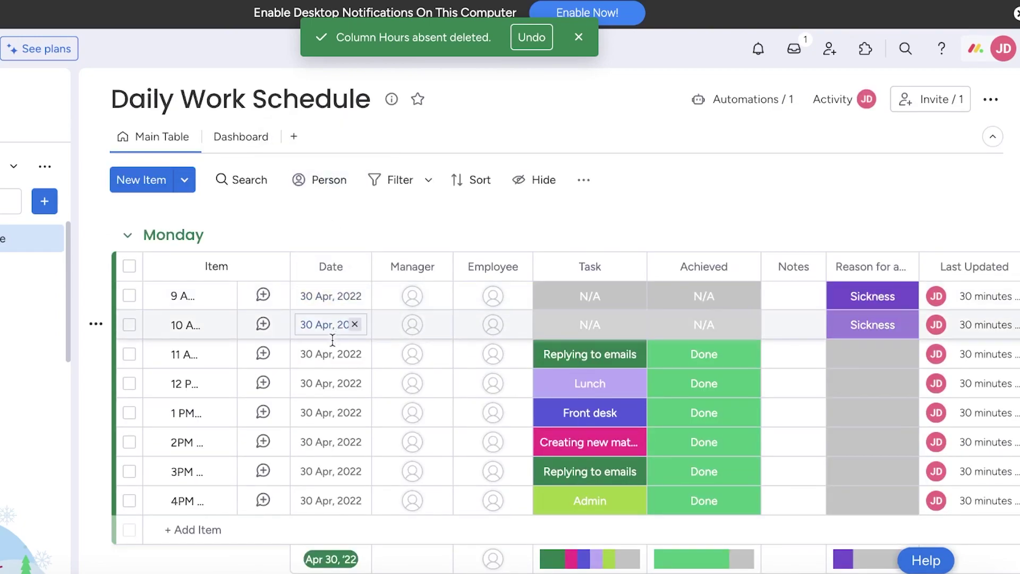
{"action": "left_click", "coordinate": [594, 303]}
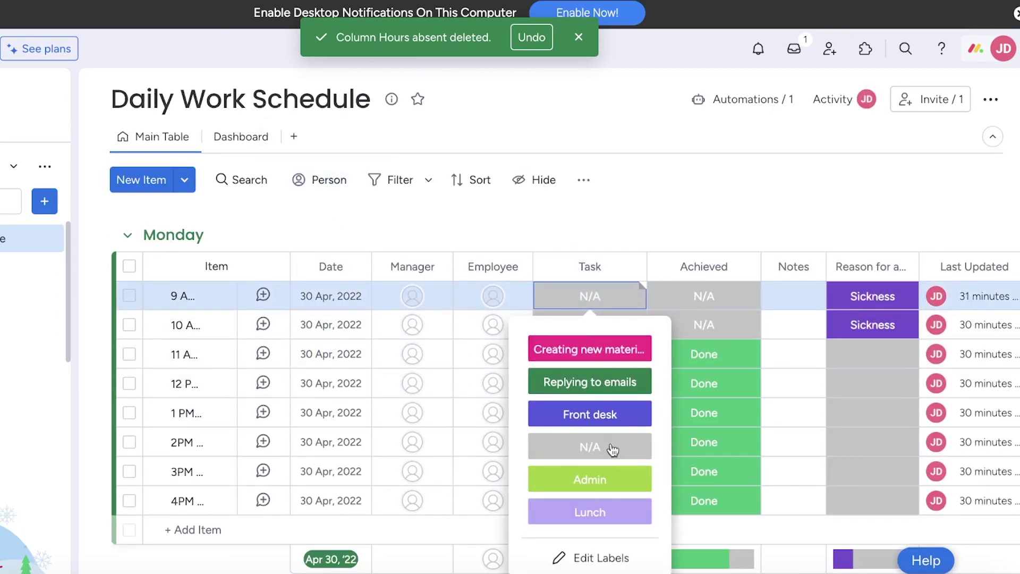
{"action": "left_click", "coordinate": [661, 212]}
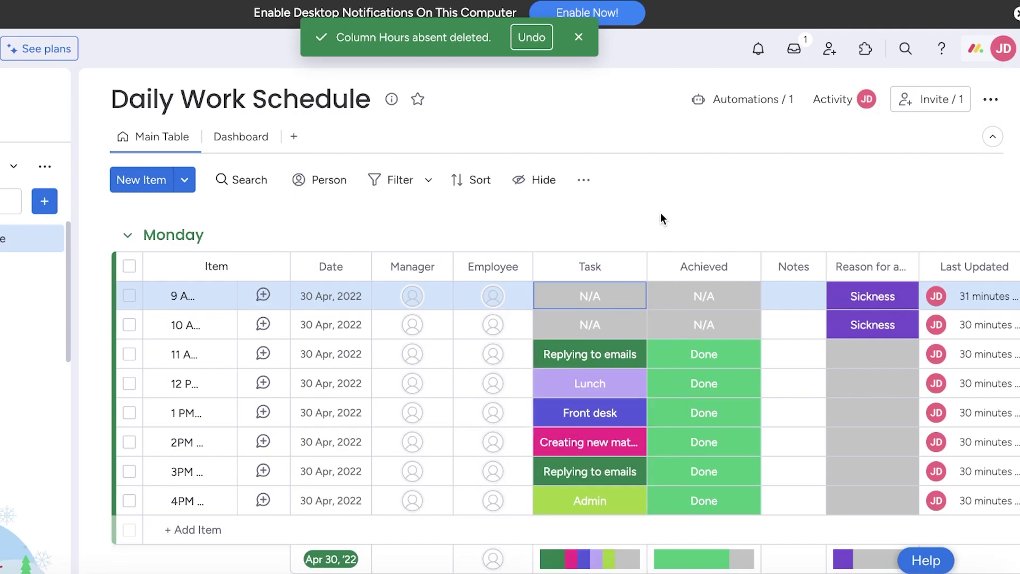
{"action": "left_click", "coordinate": [594, 296]}
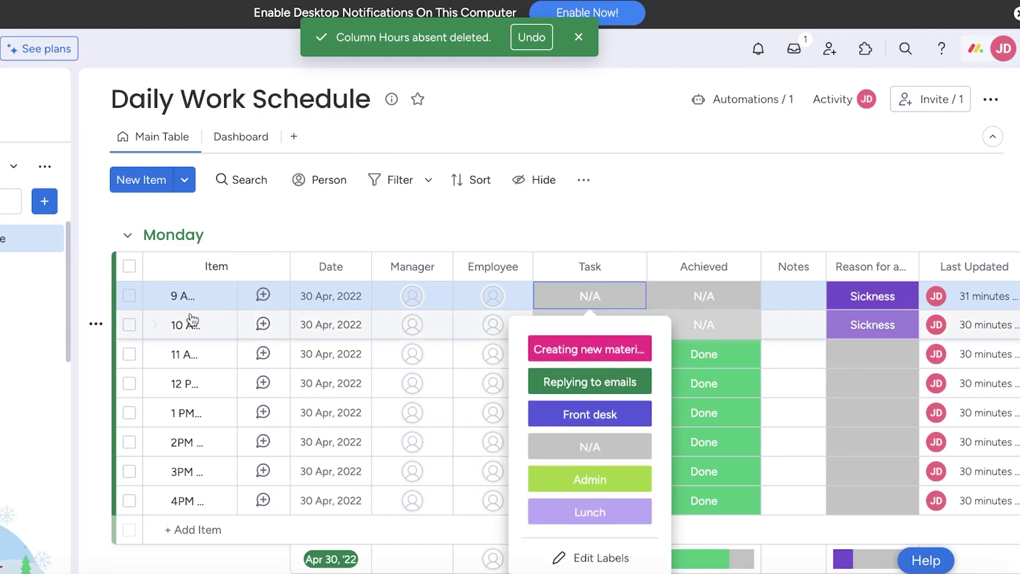
{"action": "left_click", "coordinate": [187, 291]}
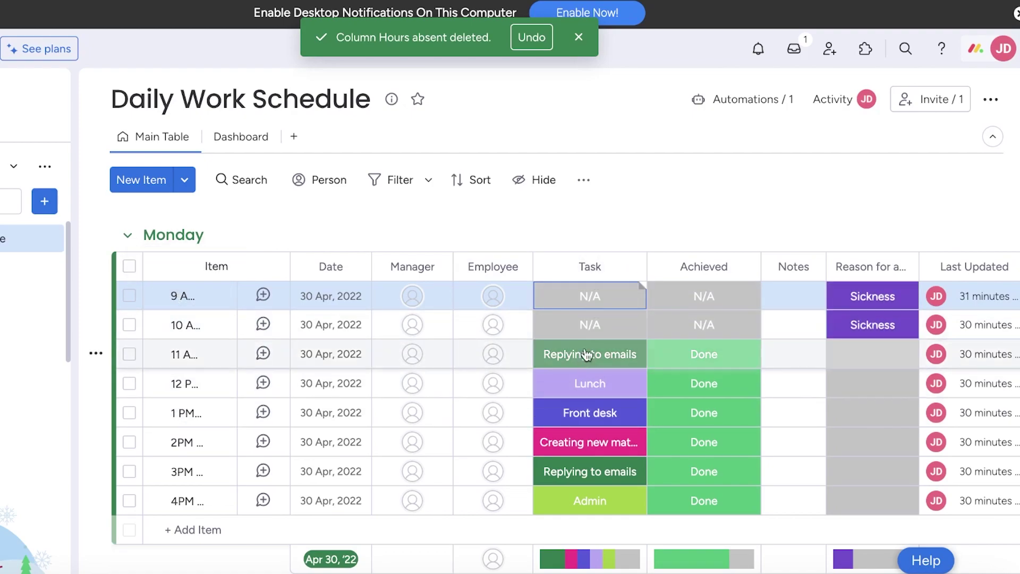
{"action": "left_click", "coordinate": [590, 387]}
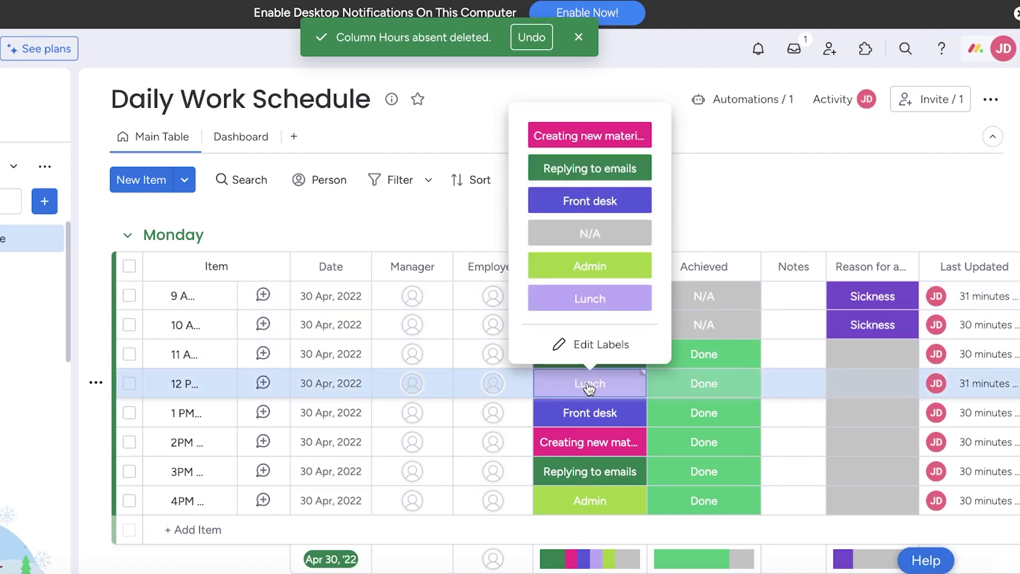
{"action": "left_click", "coordinate": [756, 227]}
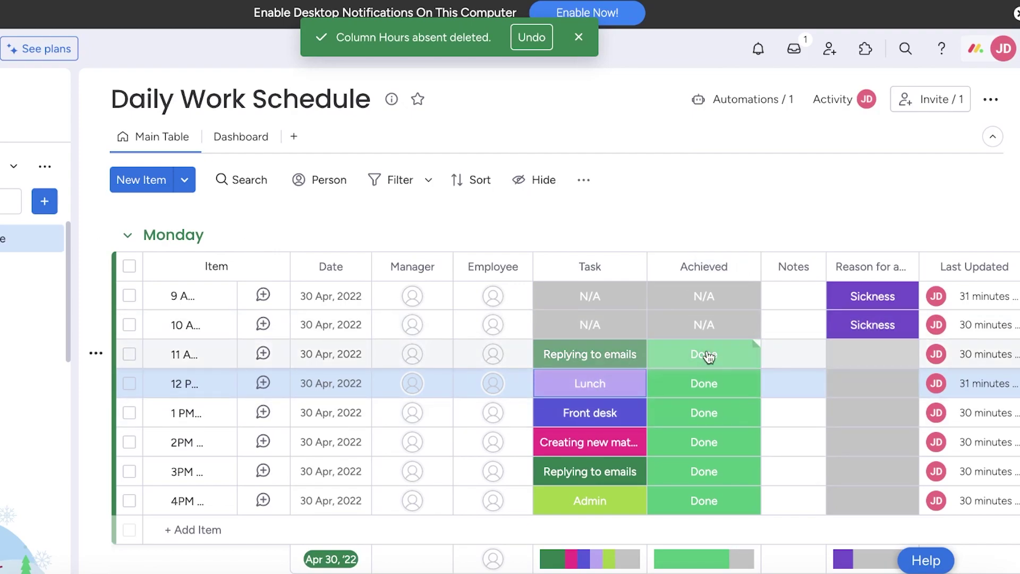
{"action": "scroll", "coordinate": [690, 329], "scroll_direction": "down", "scroll_amount": 4}
{"action": "scroll", "coordinate": [679, 303], "scroll_direction": "up", "scroll_amount": 4}
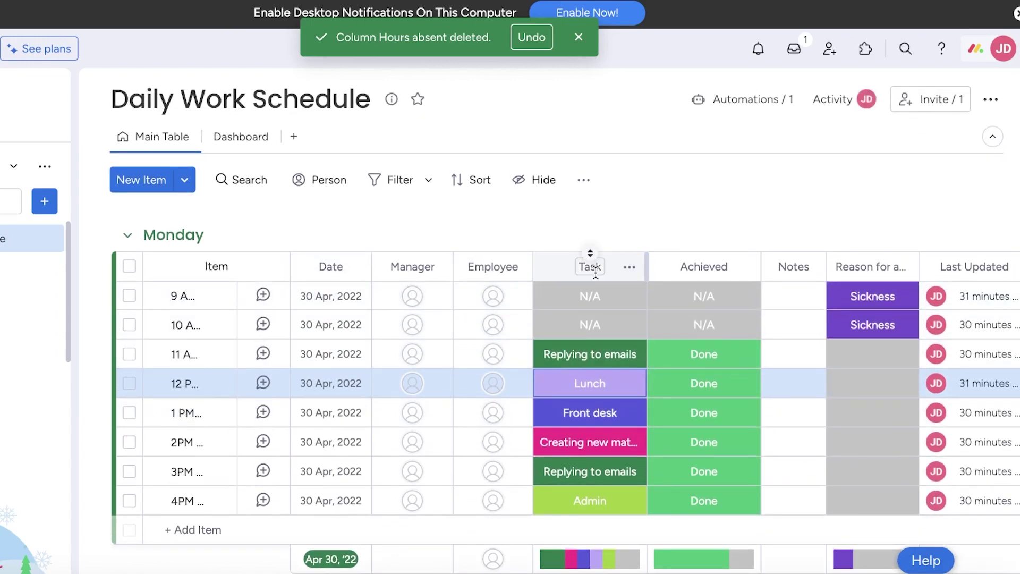
{"action": "left_click", "coordinate": [631, 270]}
{"action": "left_click", "coordinate": [698, 185]}
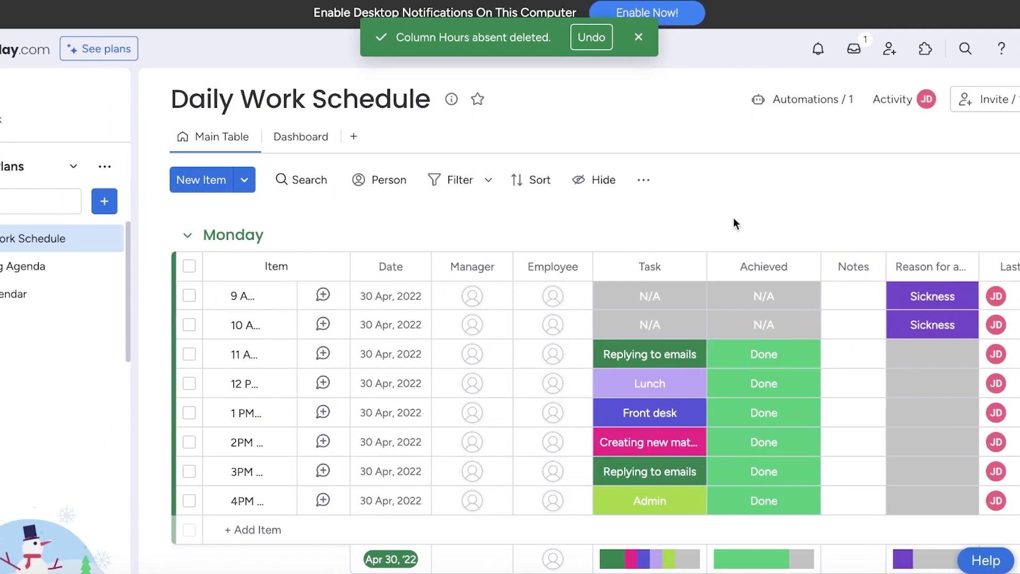
- Open the Meeting Agenda board and switch from Kanban to its Main Table view
{"action": "scroll", "coordinate": [578, 275], "scroll_direction": "down", "scroll_amount": 1}
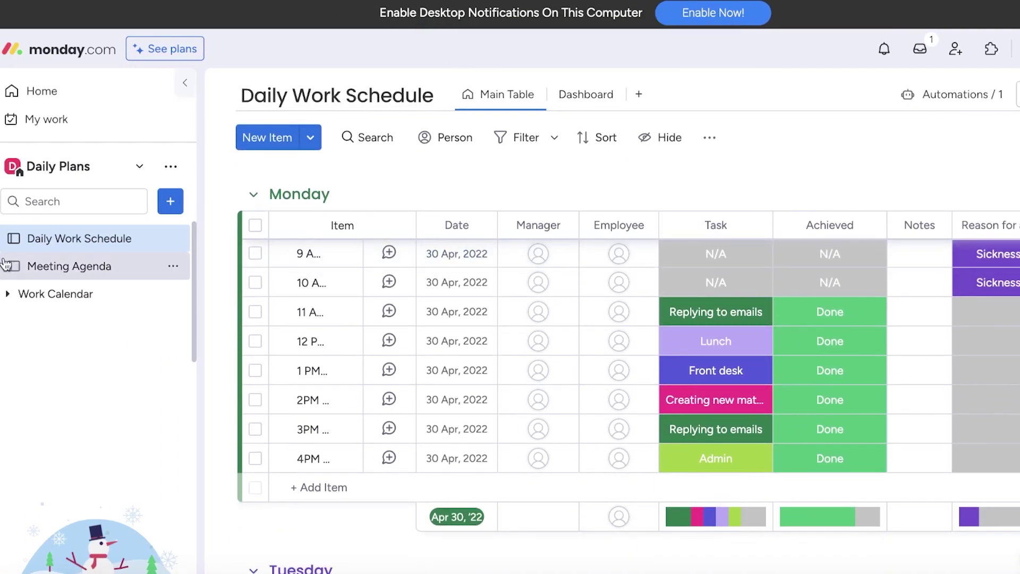
{"action": "left_click", "coordinate": [41, 272]}
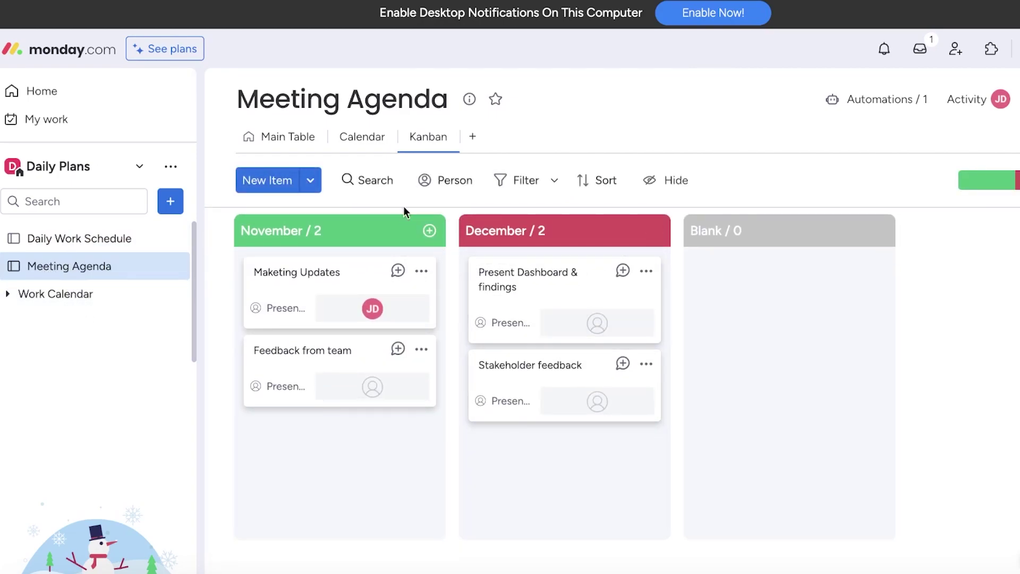
{"action": "left_click", "coordinate": [312, 139]}
{"action": "left_click", "coordinate": [280, 139]}
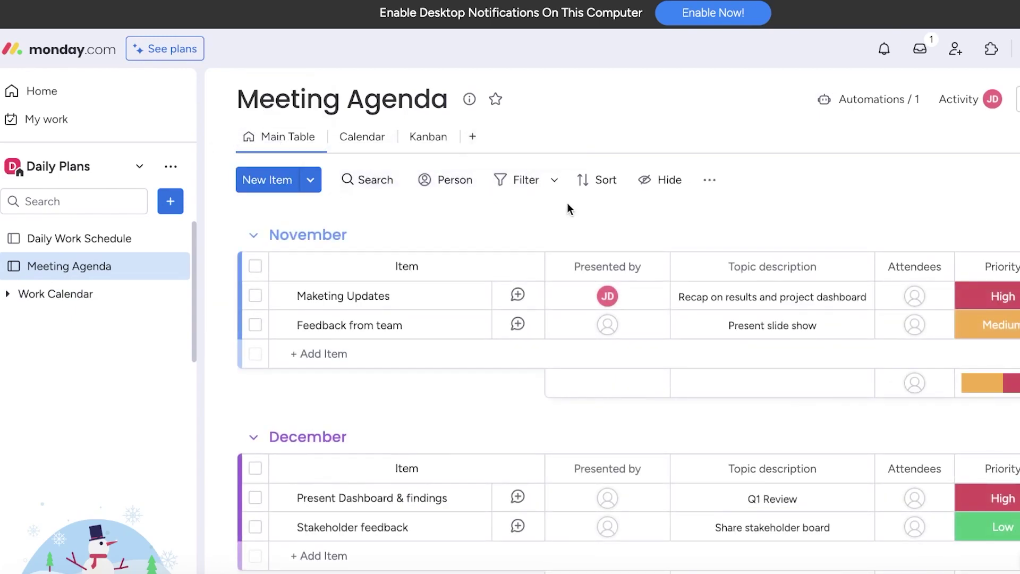
{"action": "scroll", "coordinate": [584, 255], "scroll_direction": "down", "scroll_amount": 2}
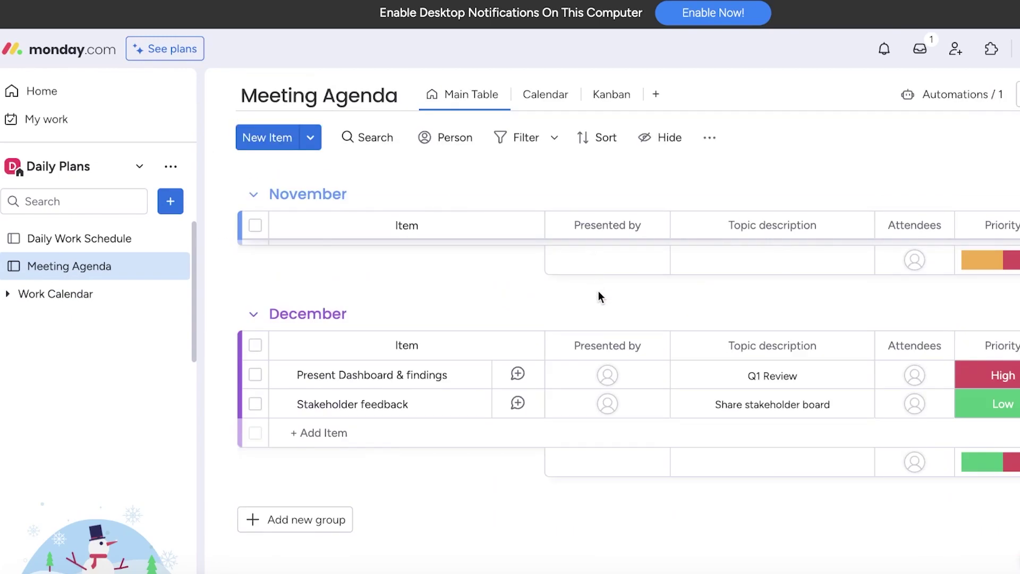